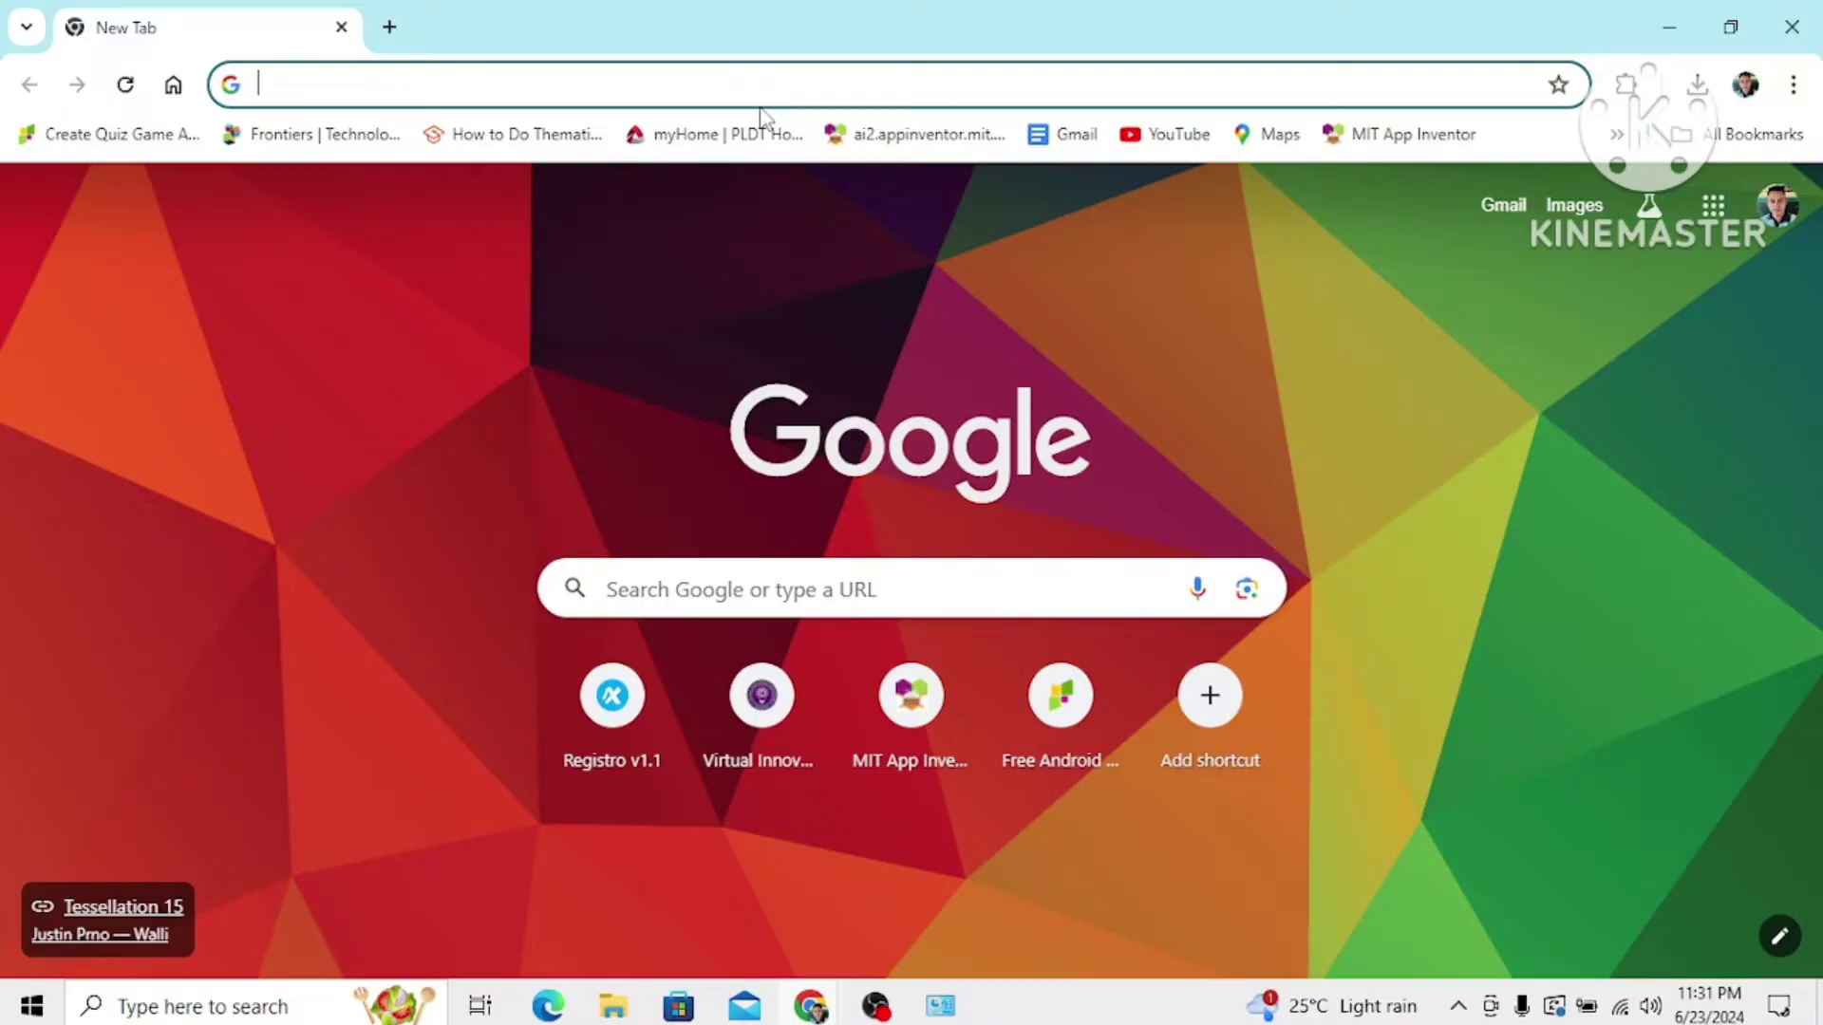
# - Search the web for "epson l120 printer installer" and open the first Epson L120 - Ink Tank Printers result
pyautogui.write('ep')
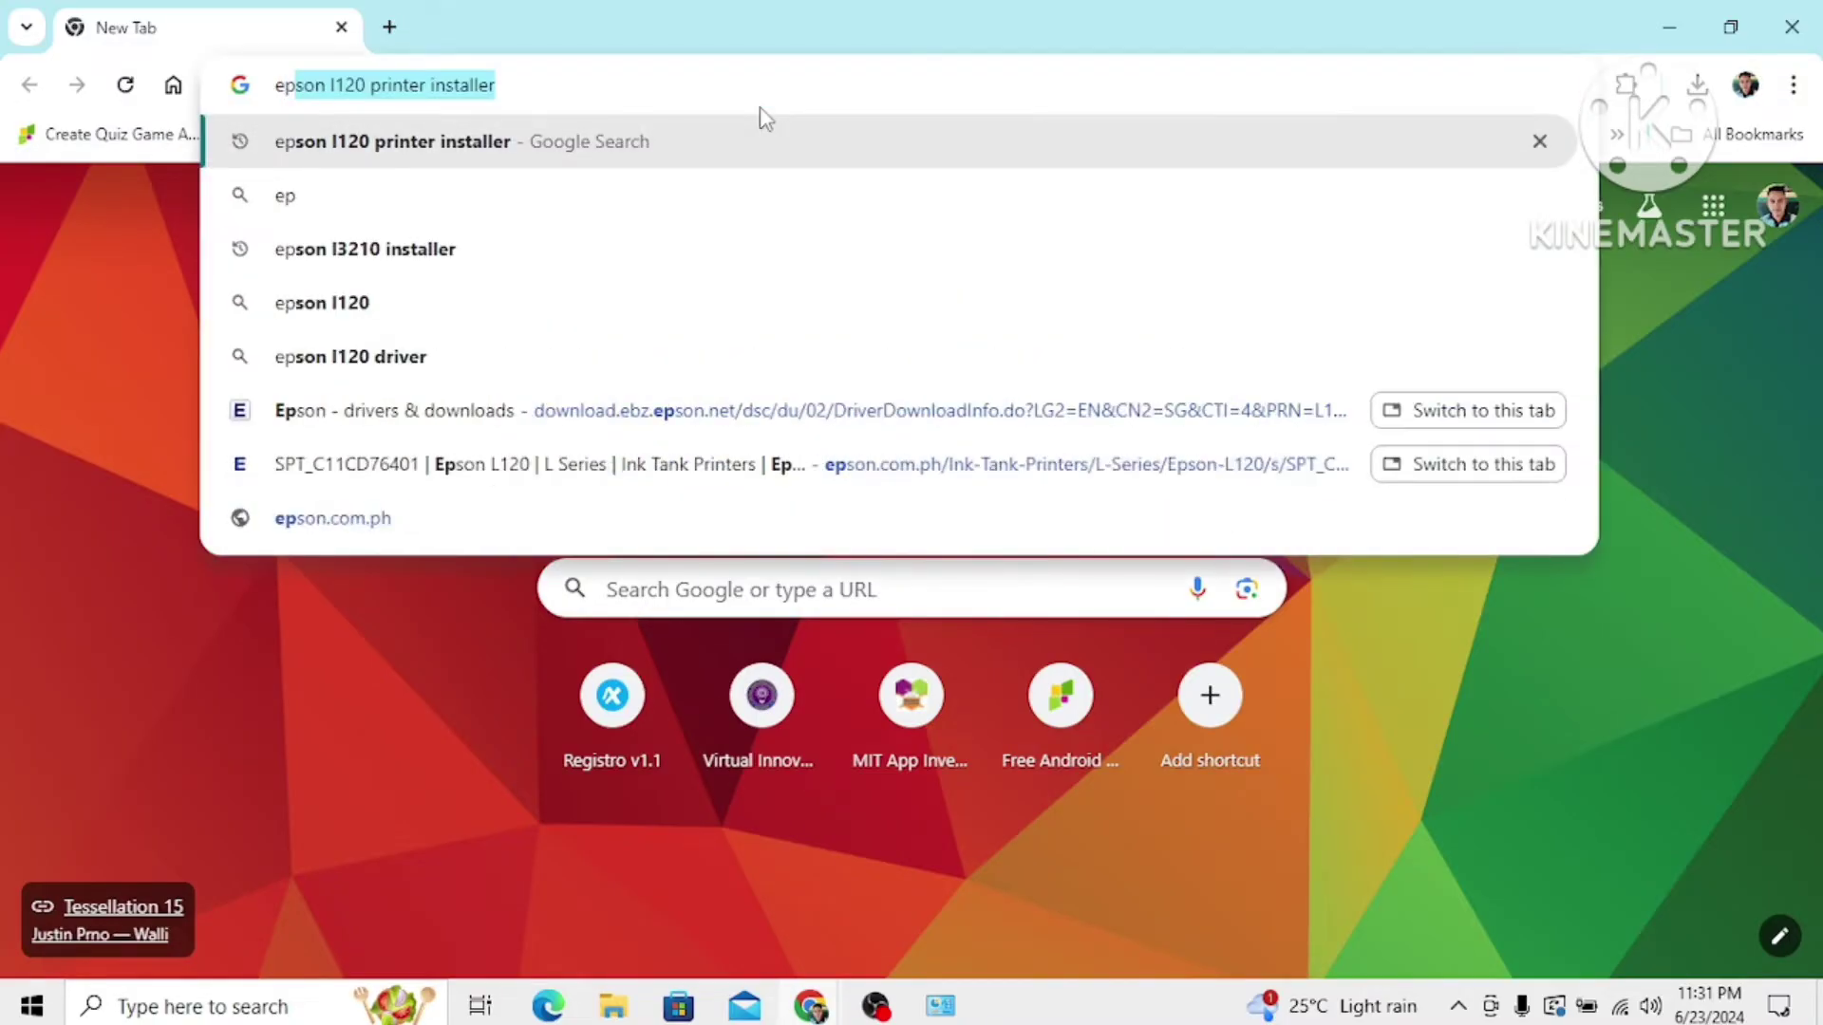
pyautogui.click(577, 82)
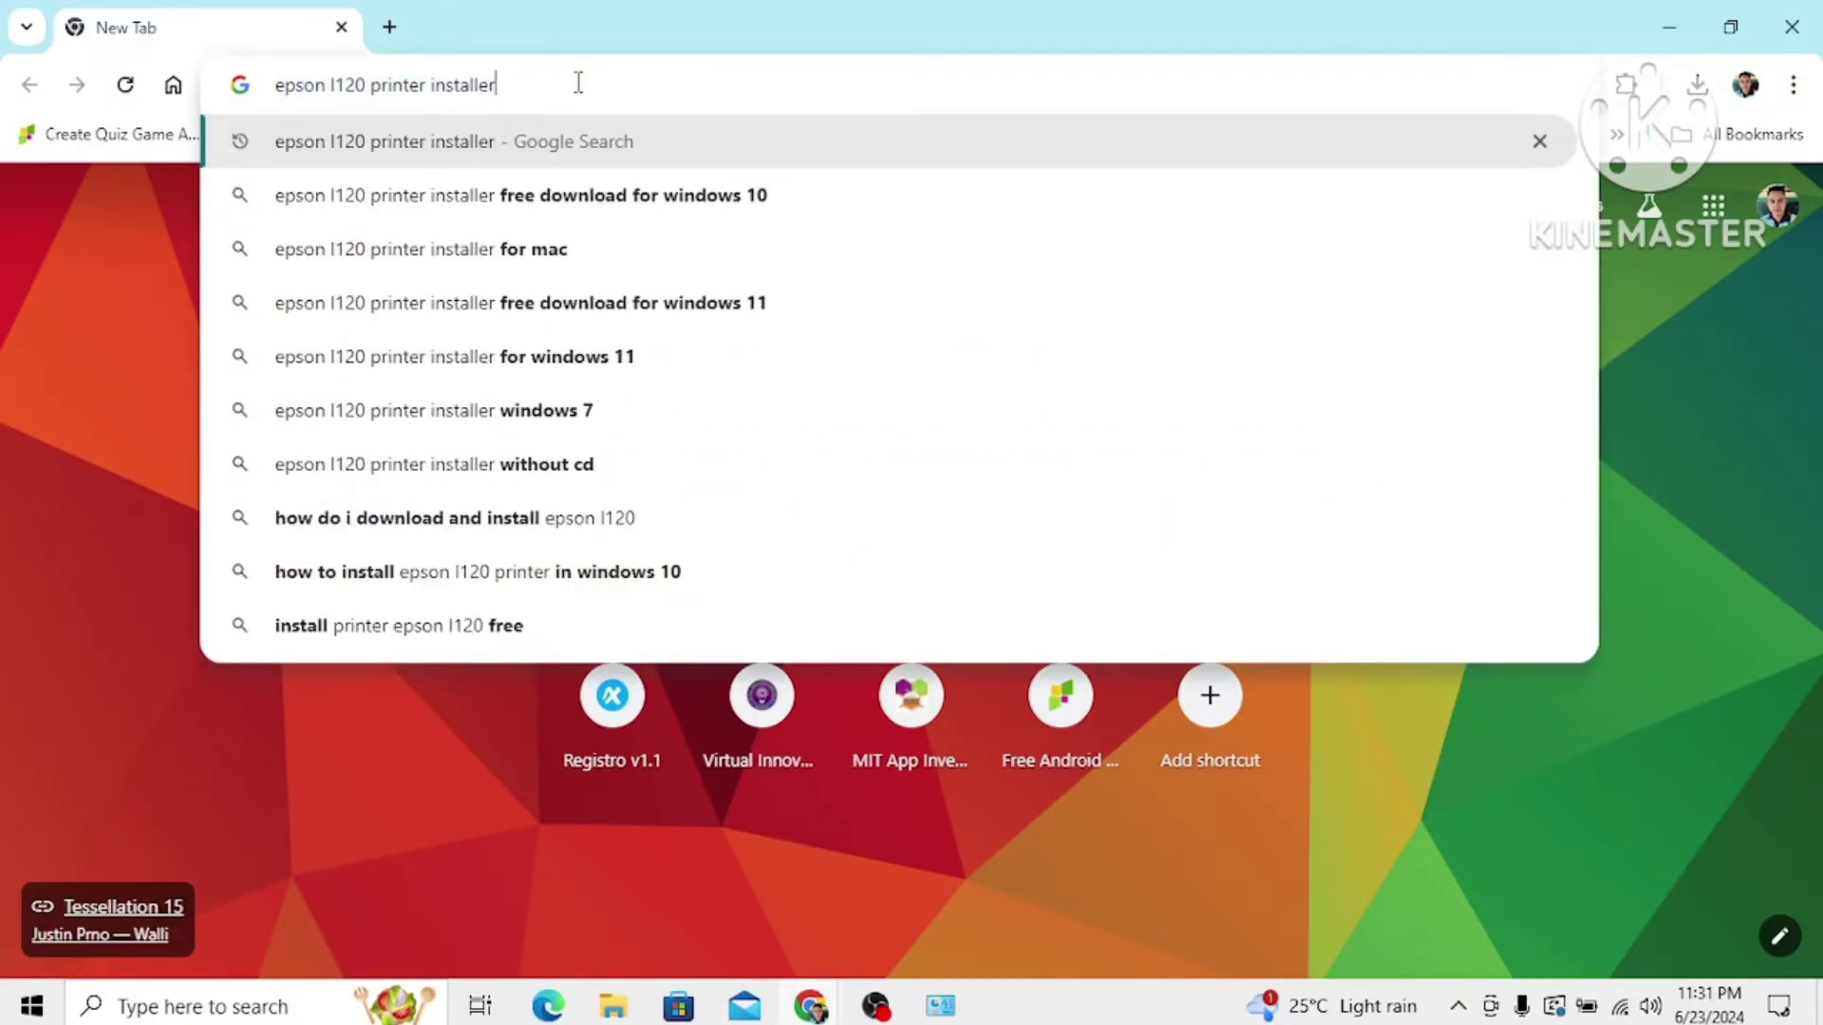
pyautogui.press('Return')
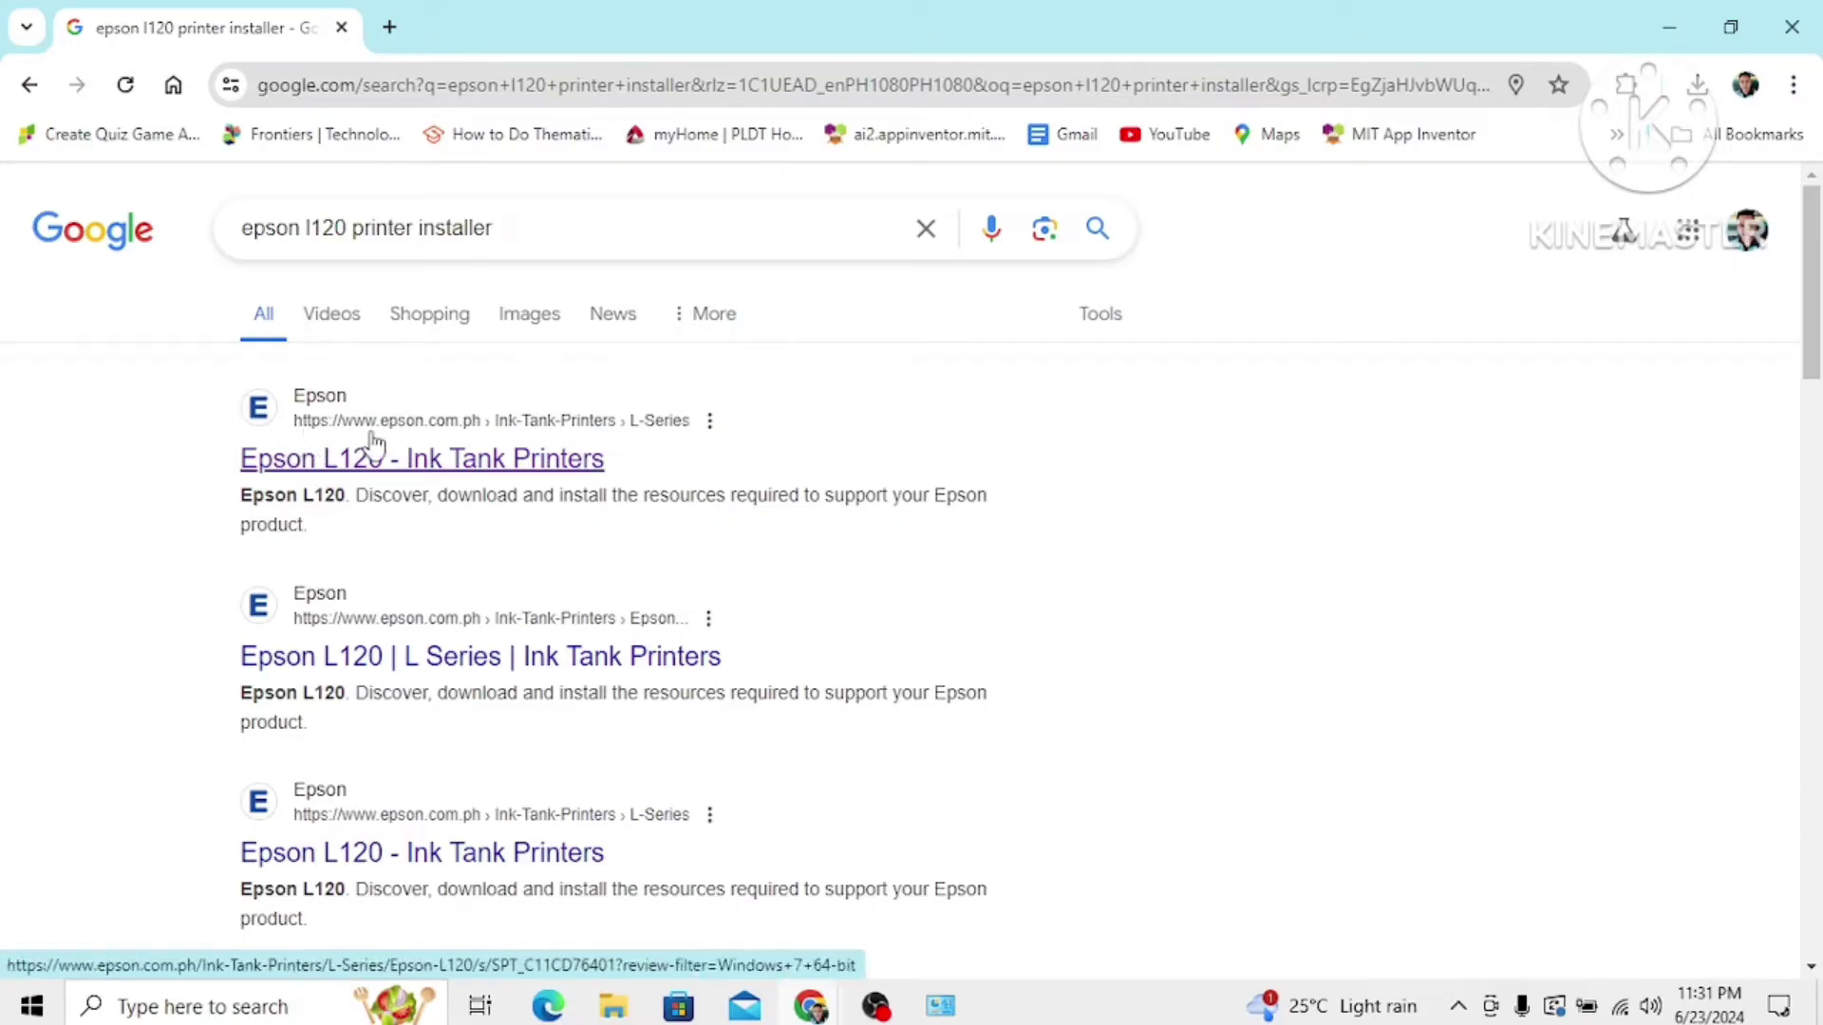
pyautogui.click(477, 465)
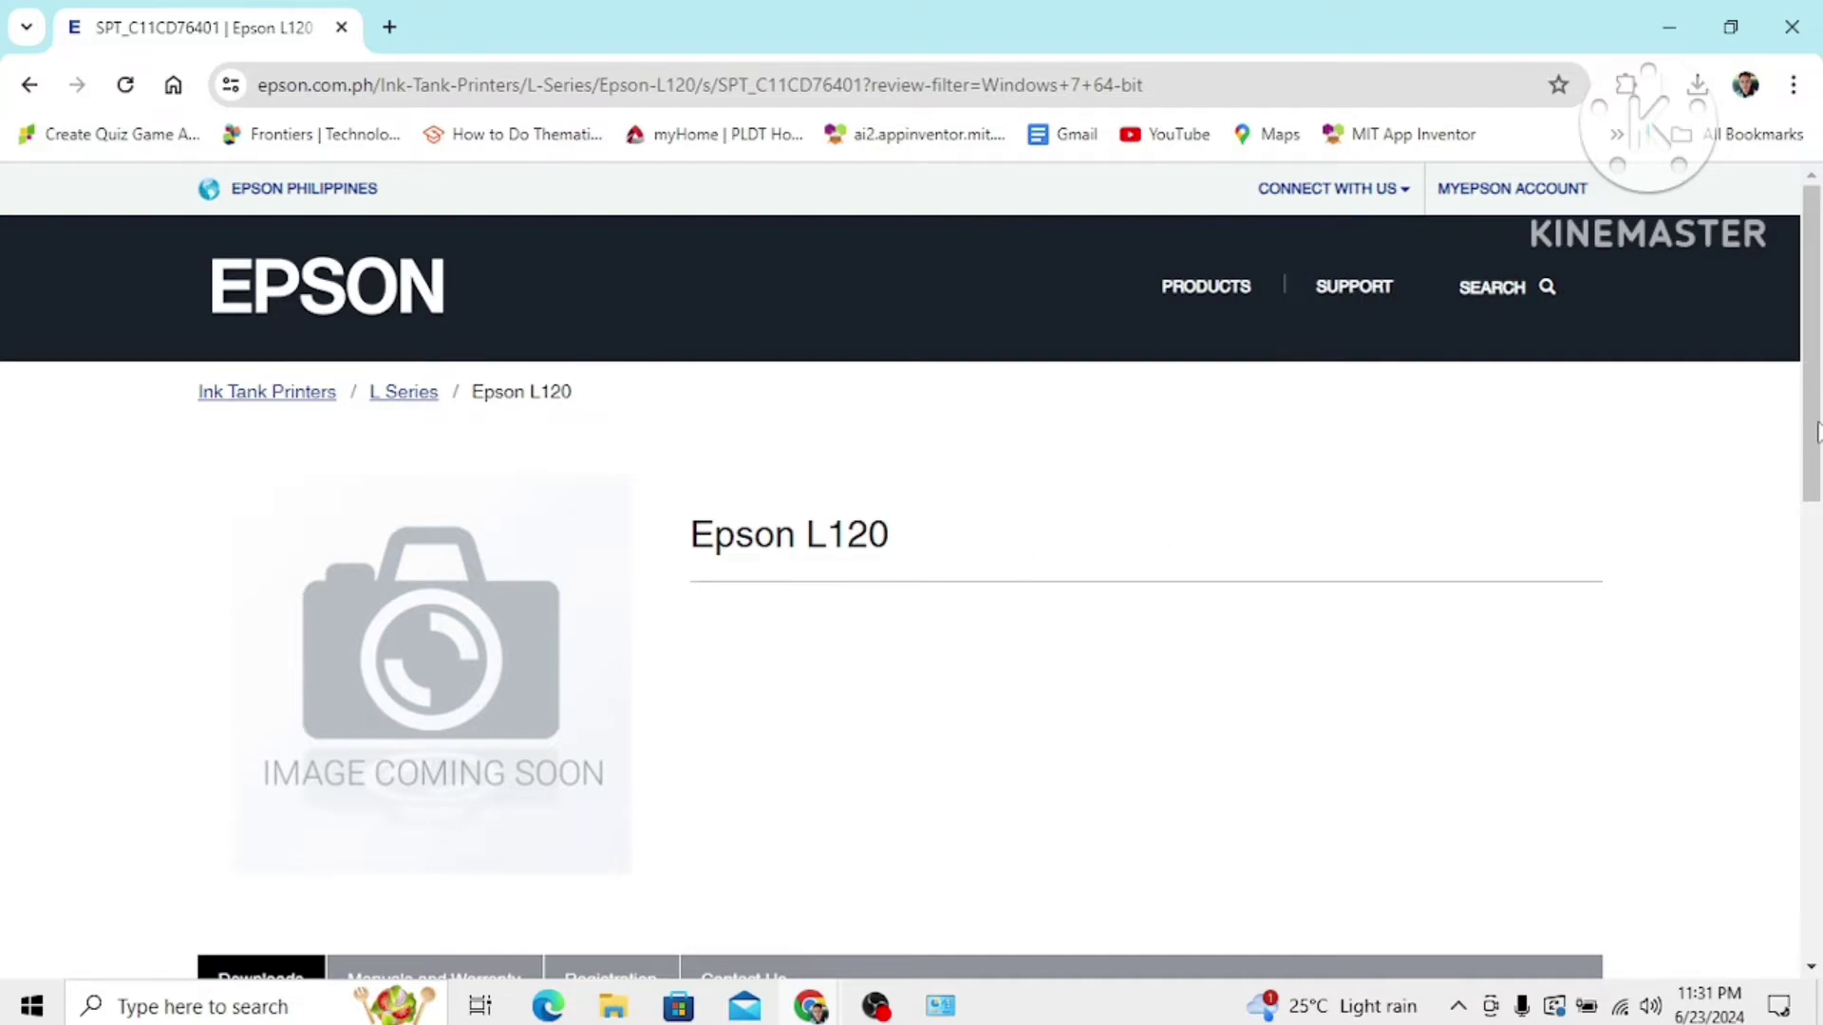
# - Choose Windows 10 64-bit as the operating system for the Epson L120 downloads
pyautogui.moveTo(1817, 432); pyautogui.dragTo(1818, 660)
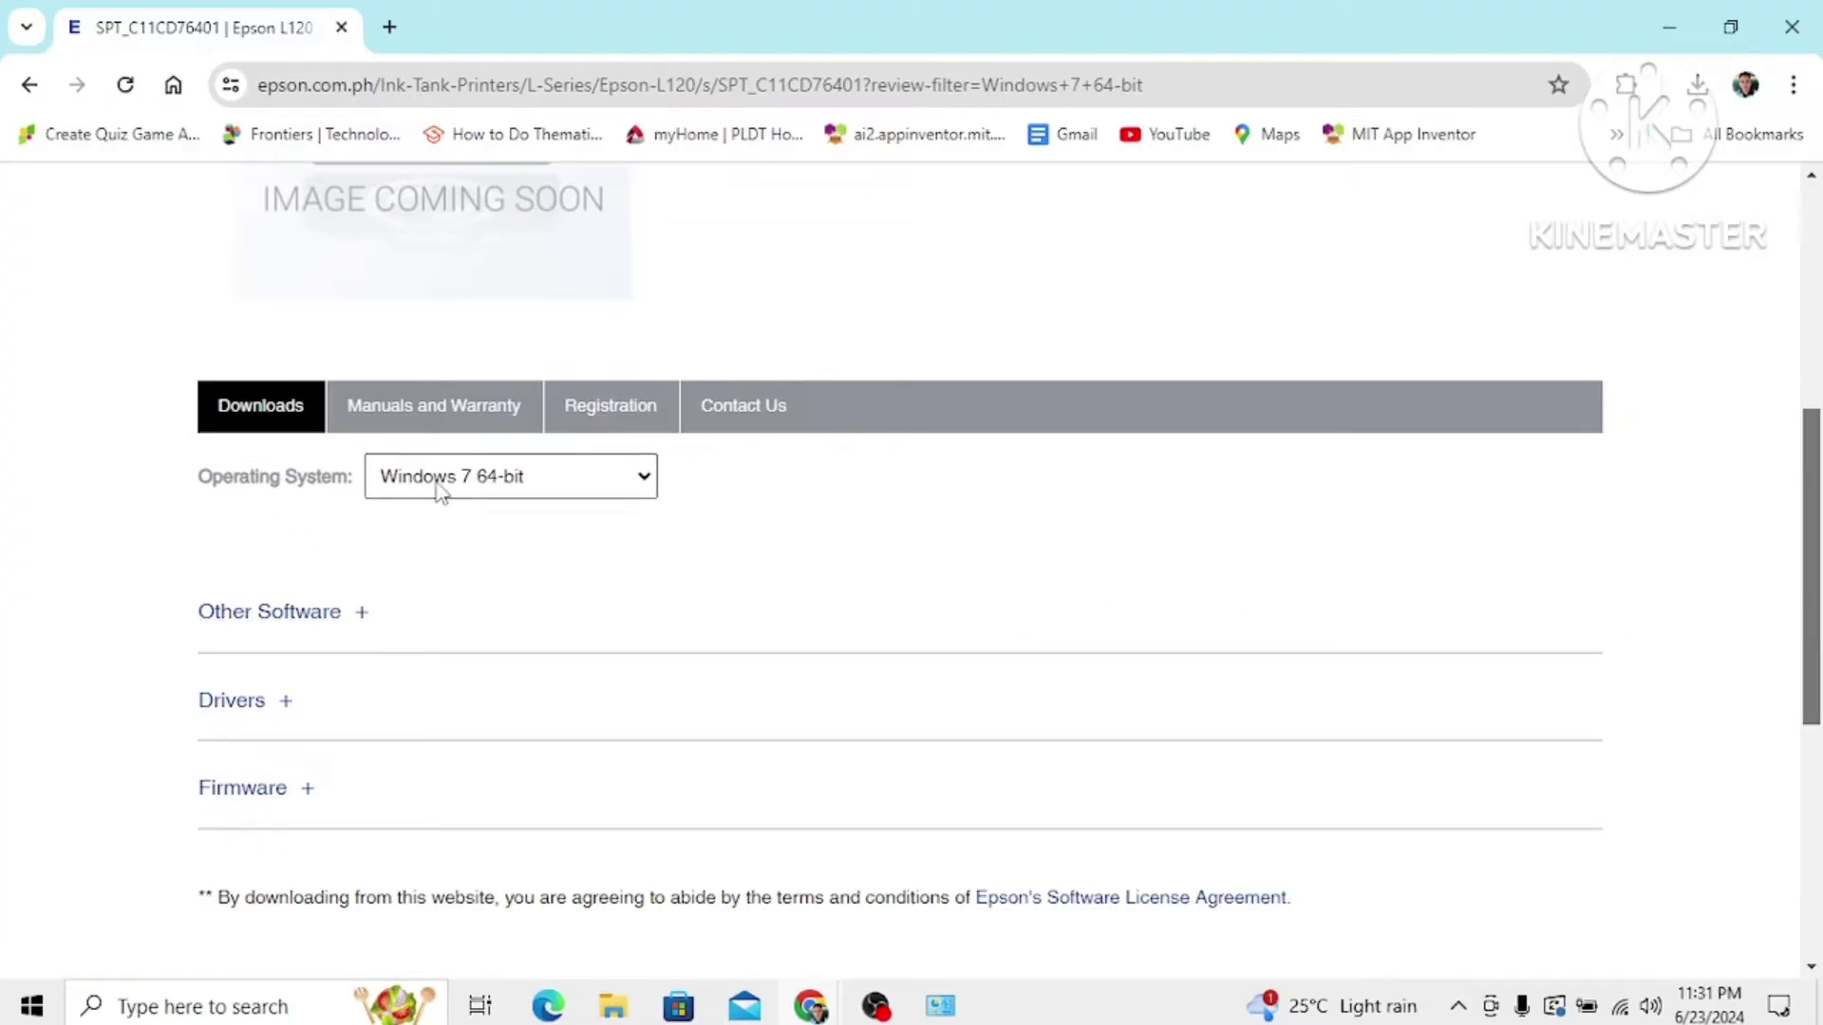
pyautogui.click(483, 484)
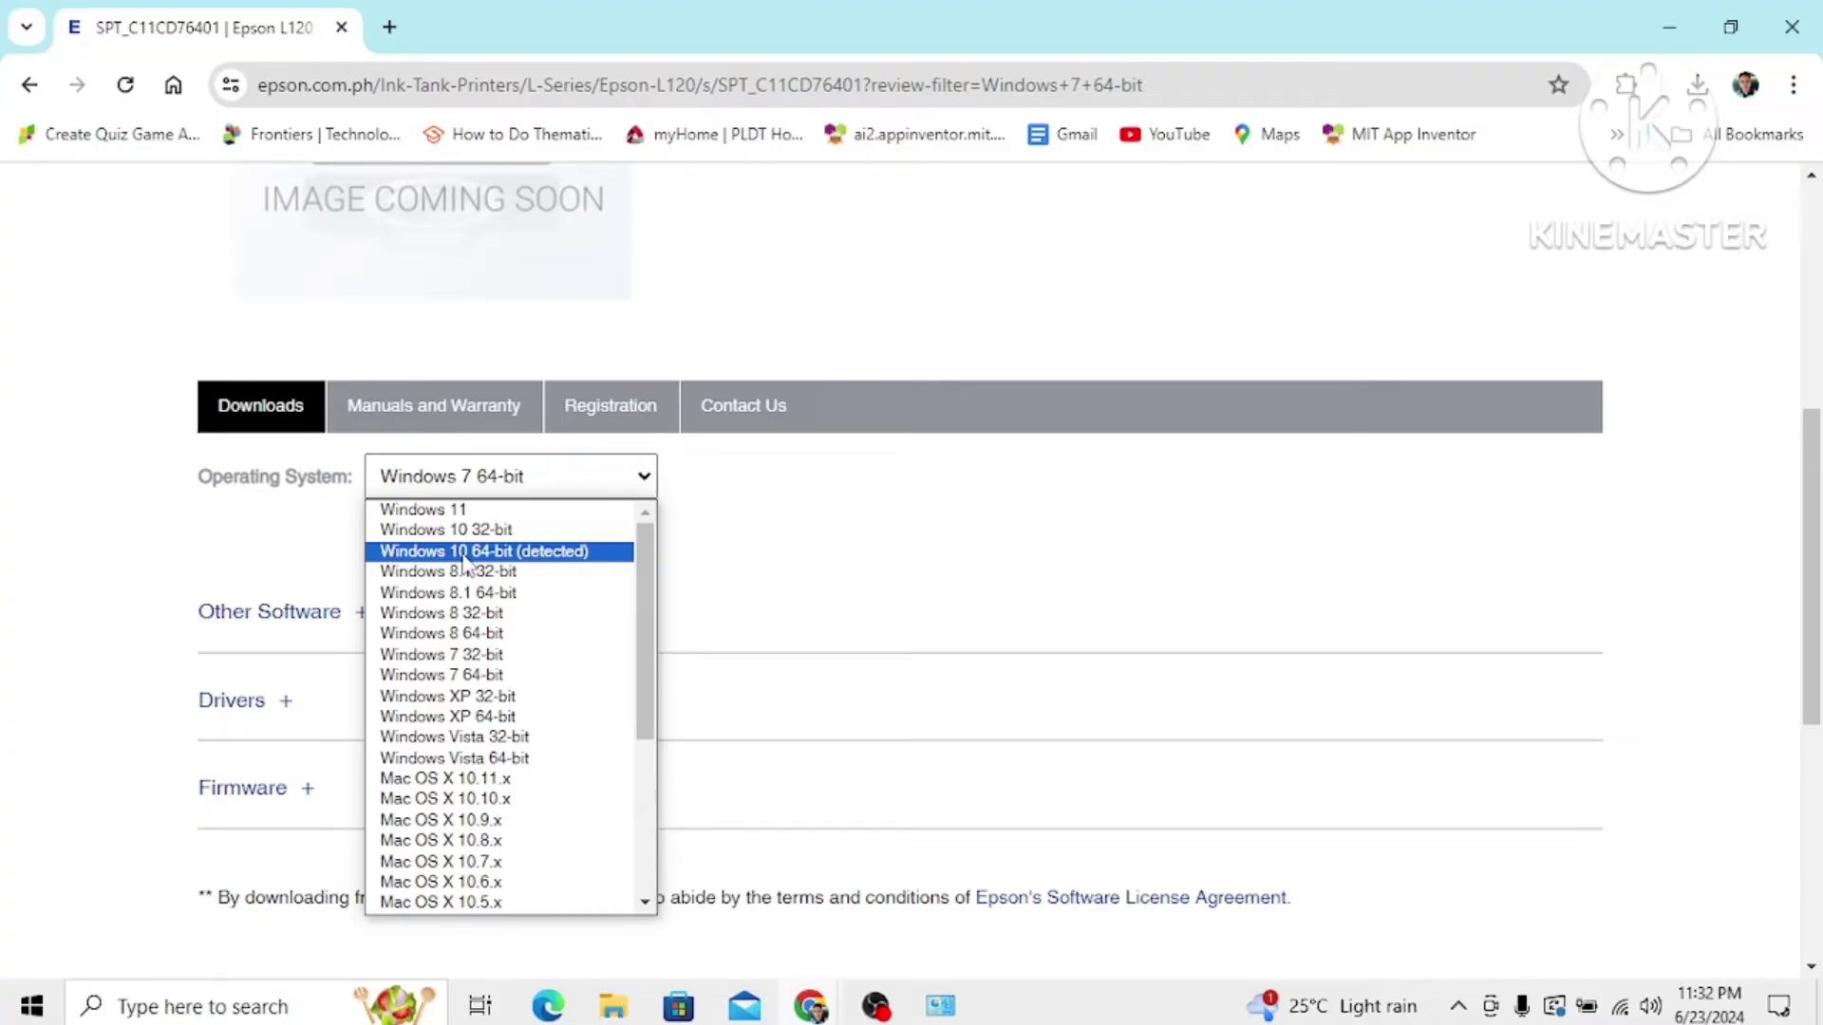
pyautogui.click(533, 553)
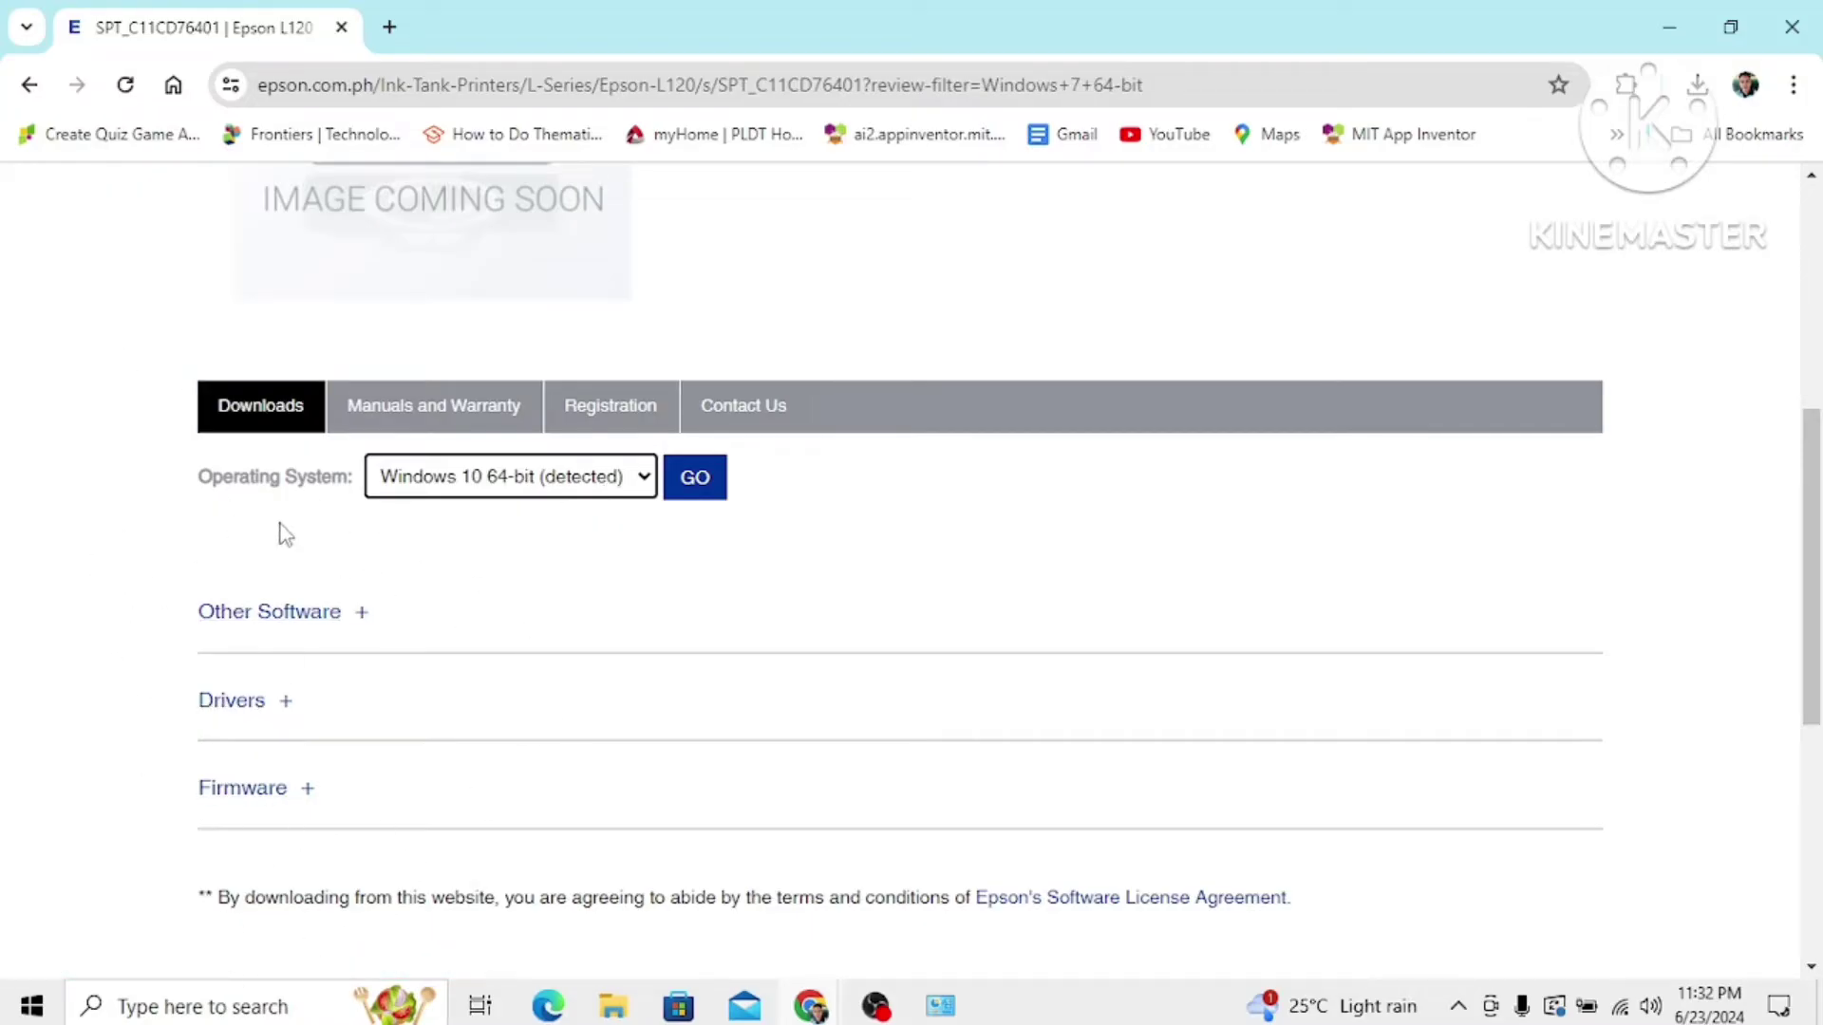
# - Expand the Drivers section and open the download page of the Printer Driver for Win 64-bit
pyautogui.click(231, 714)
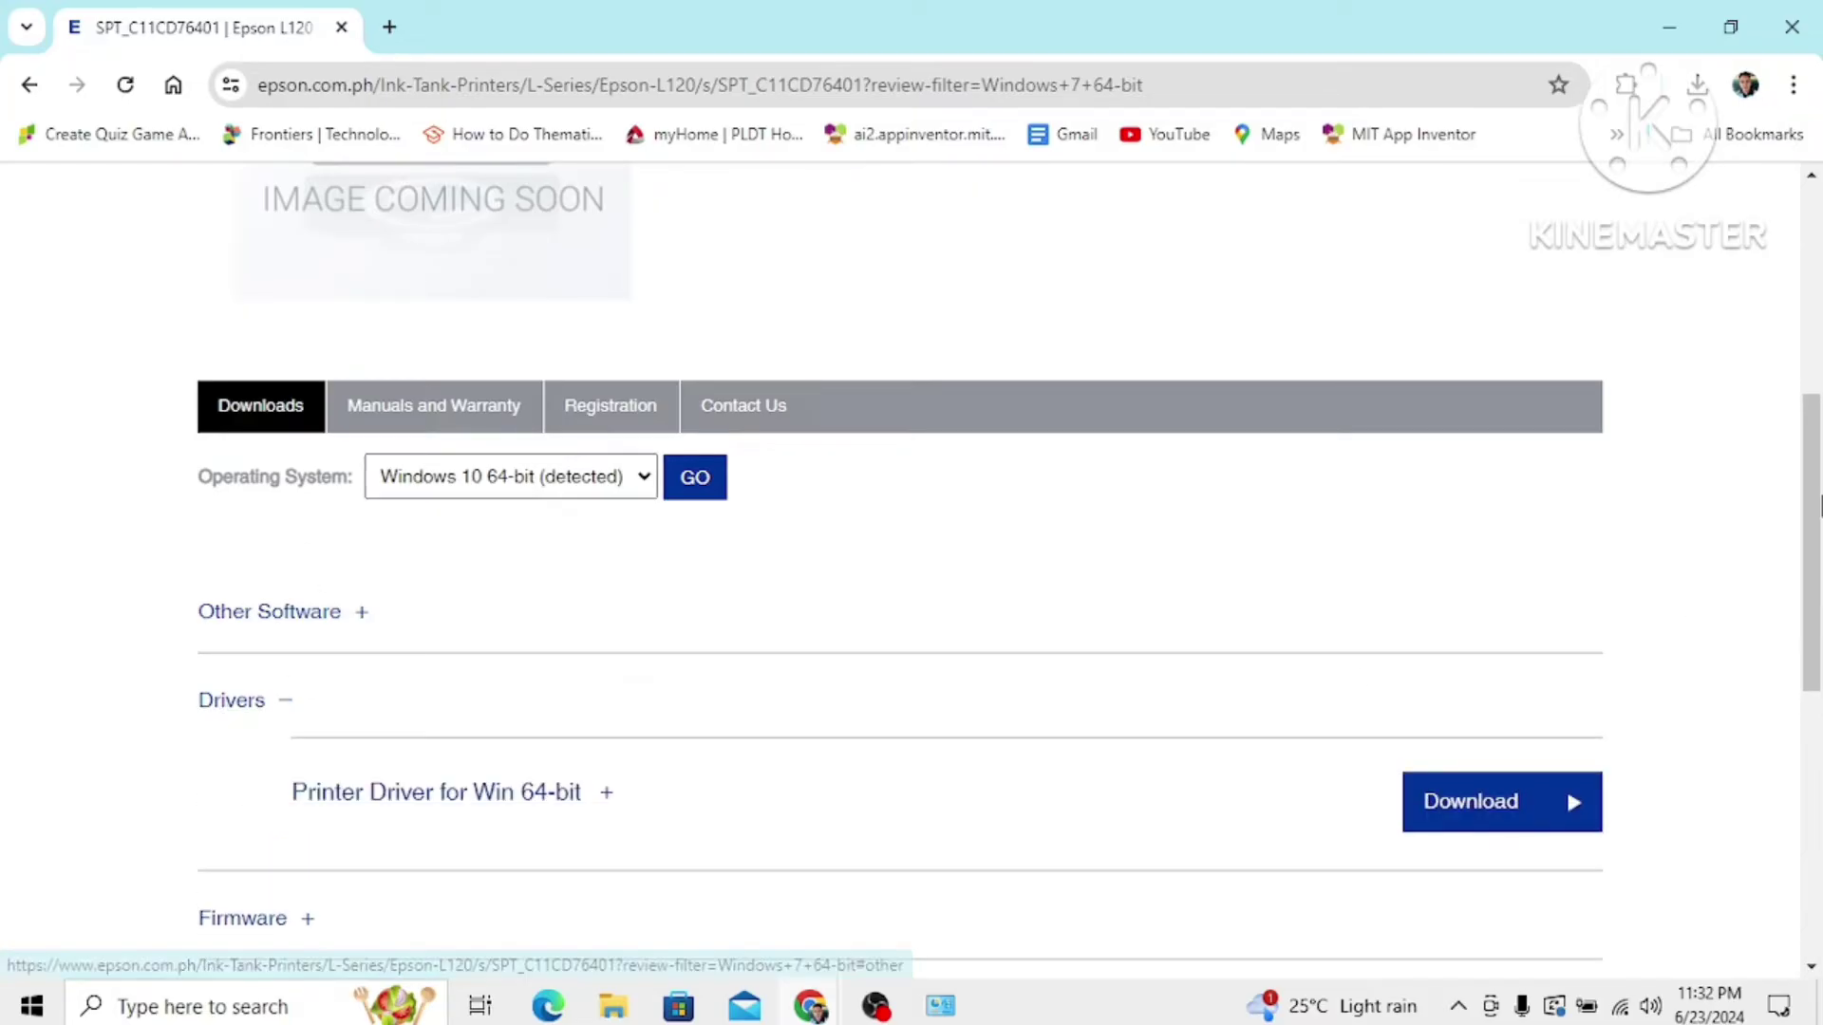
pyautogui.scroll(-2, 1818, 577)
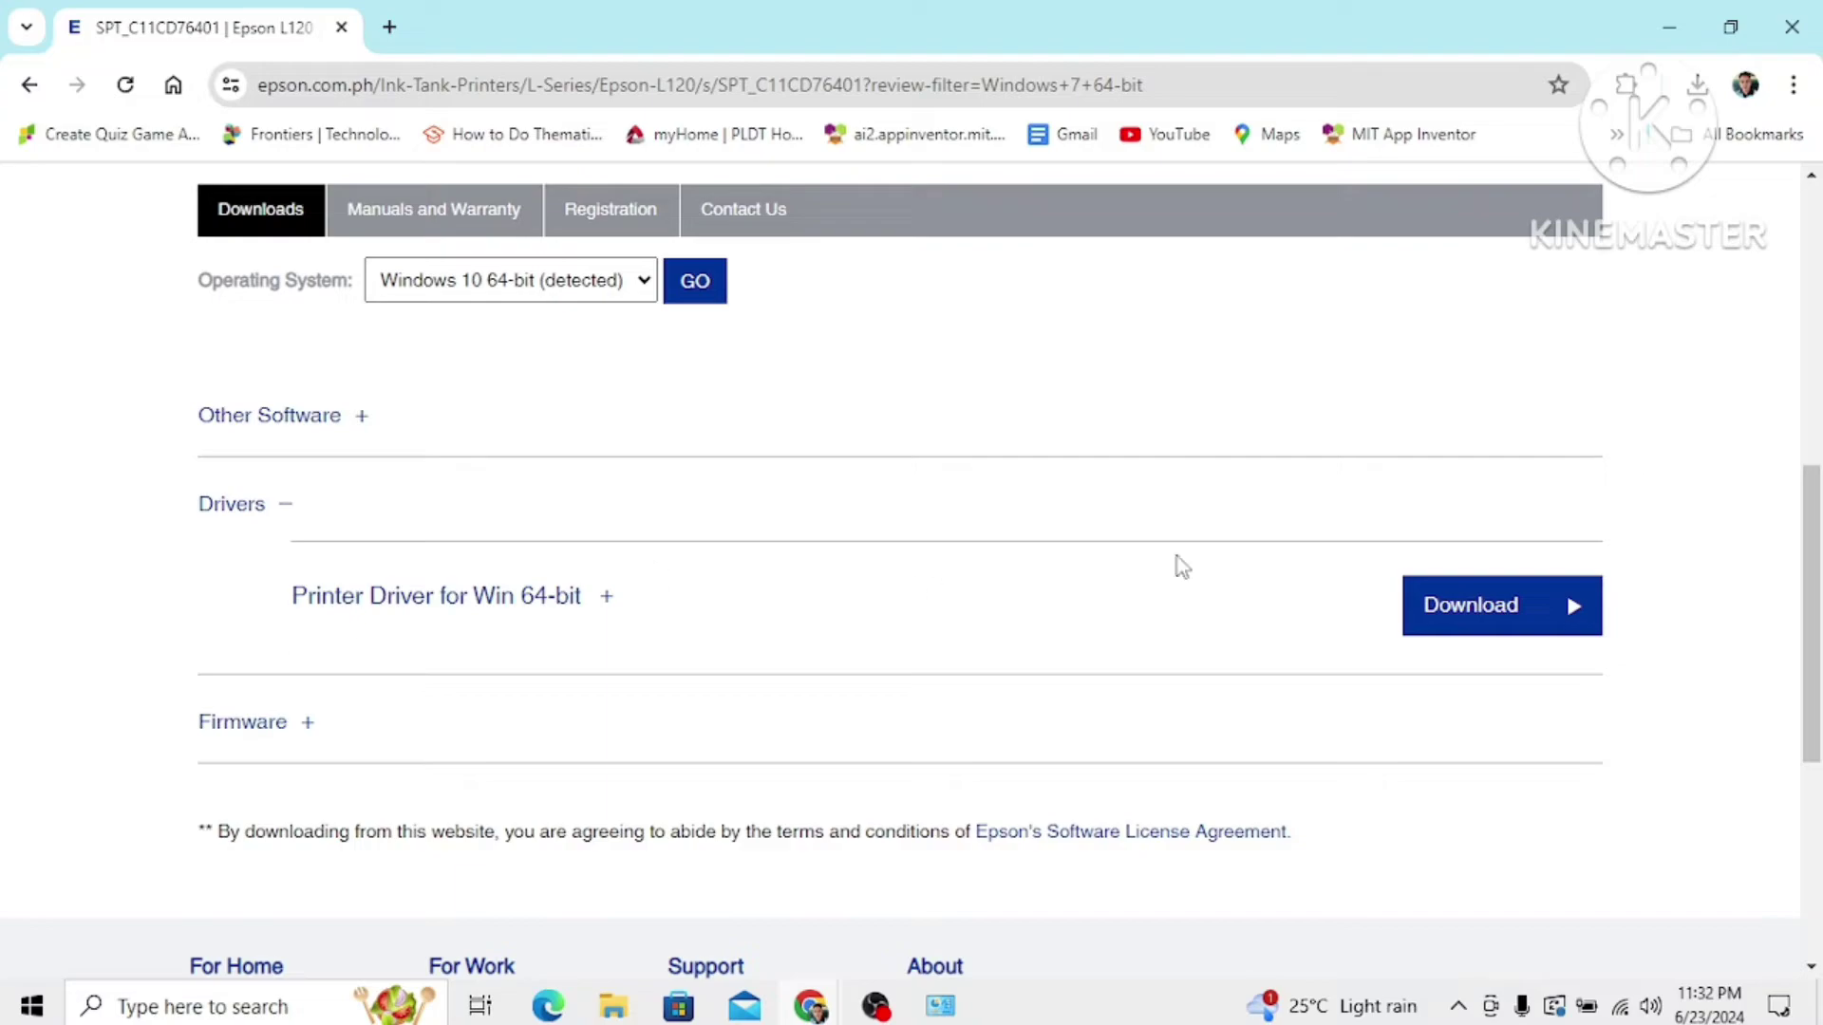
pyautogui.click(1419, 604)
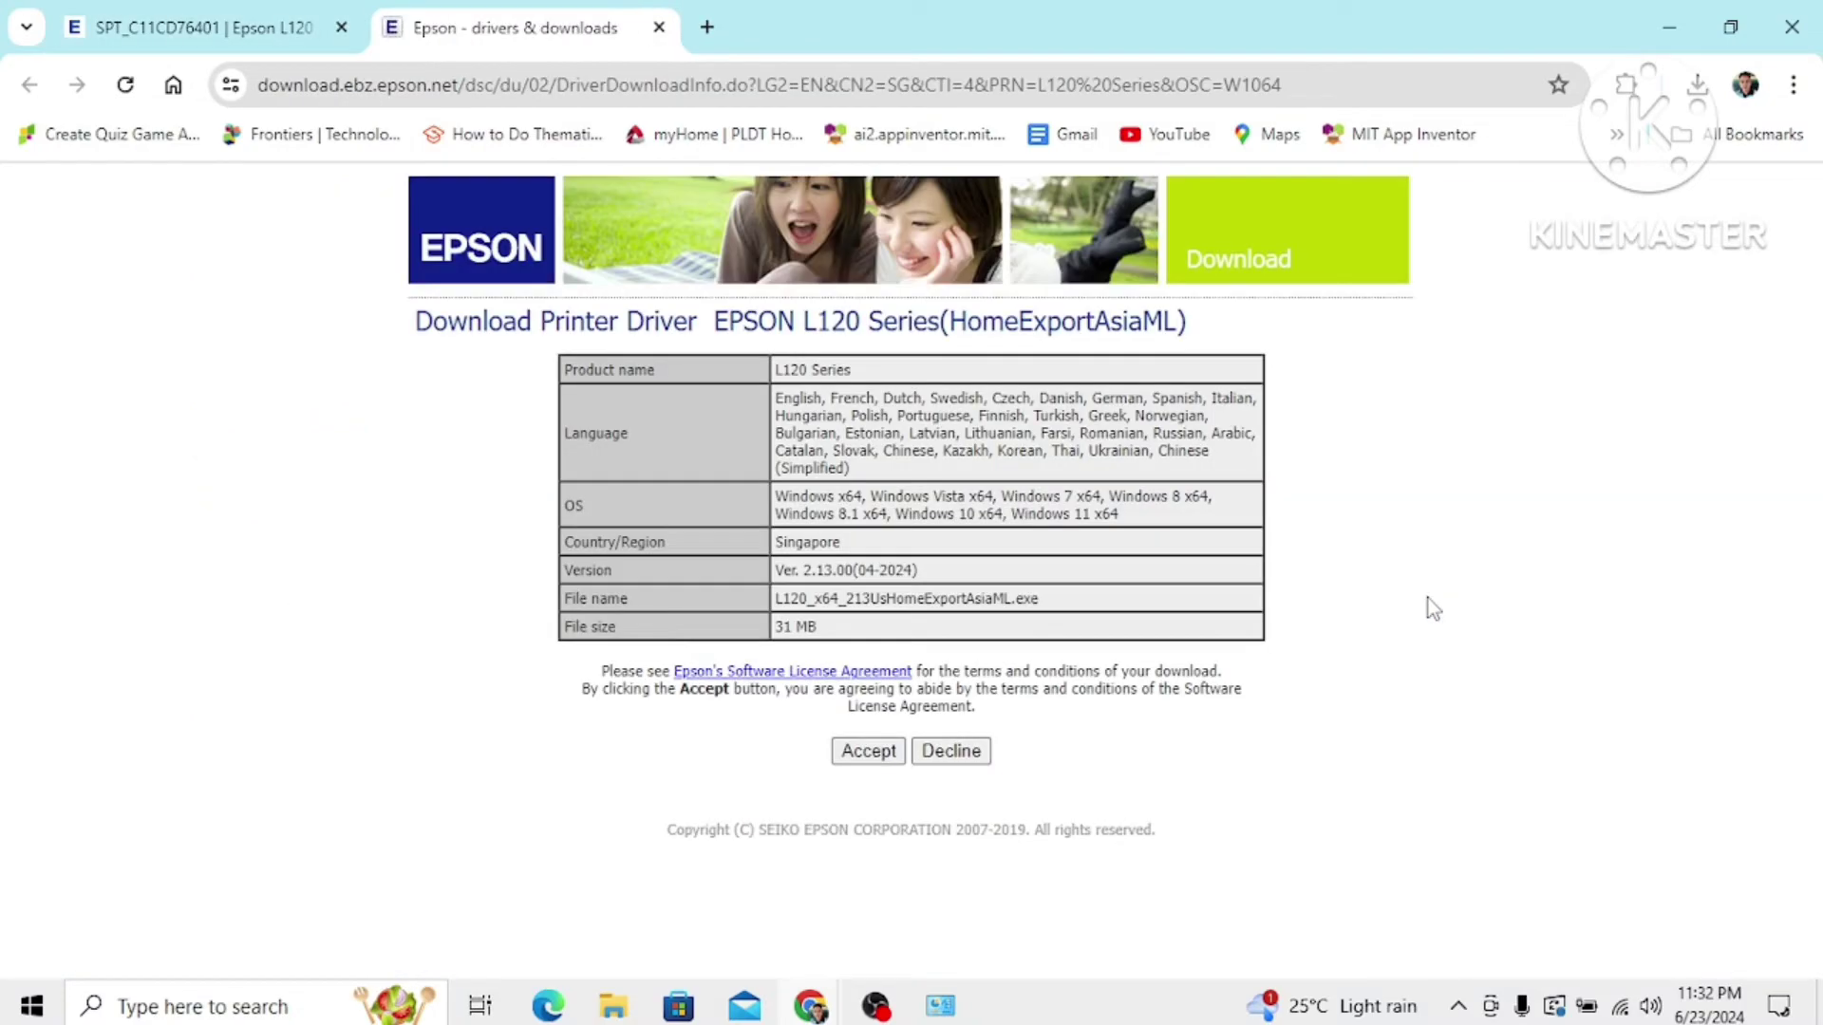
# - Accept the licence terms and save the L120_x64_213UsHomeExportAsiaML installer to the Desktop
pyautogui.click(867, 751)
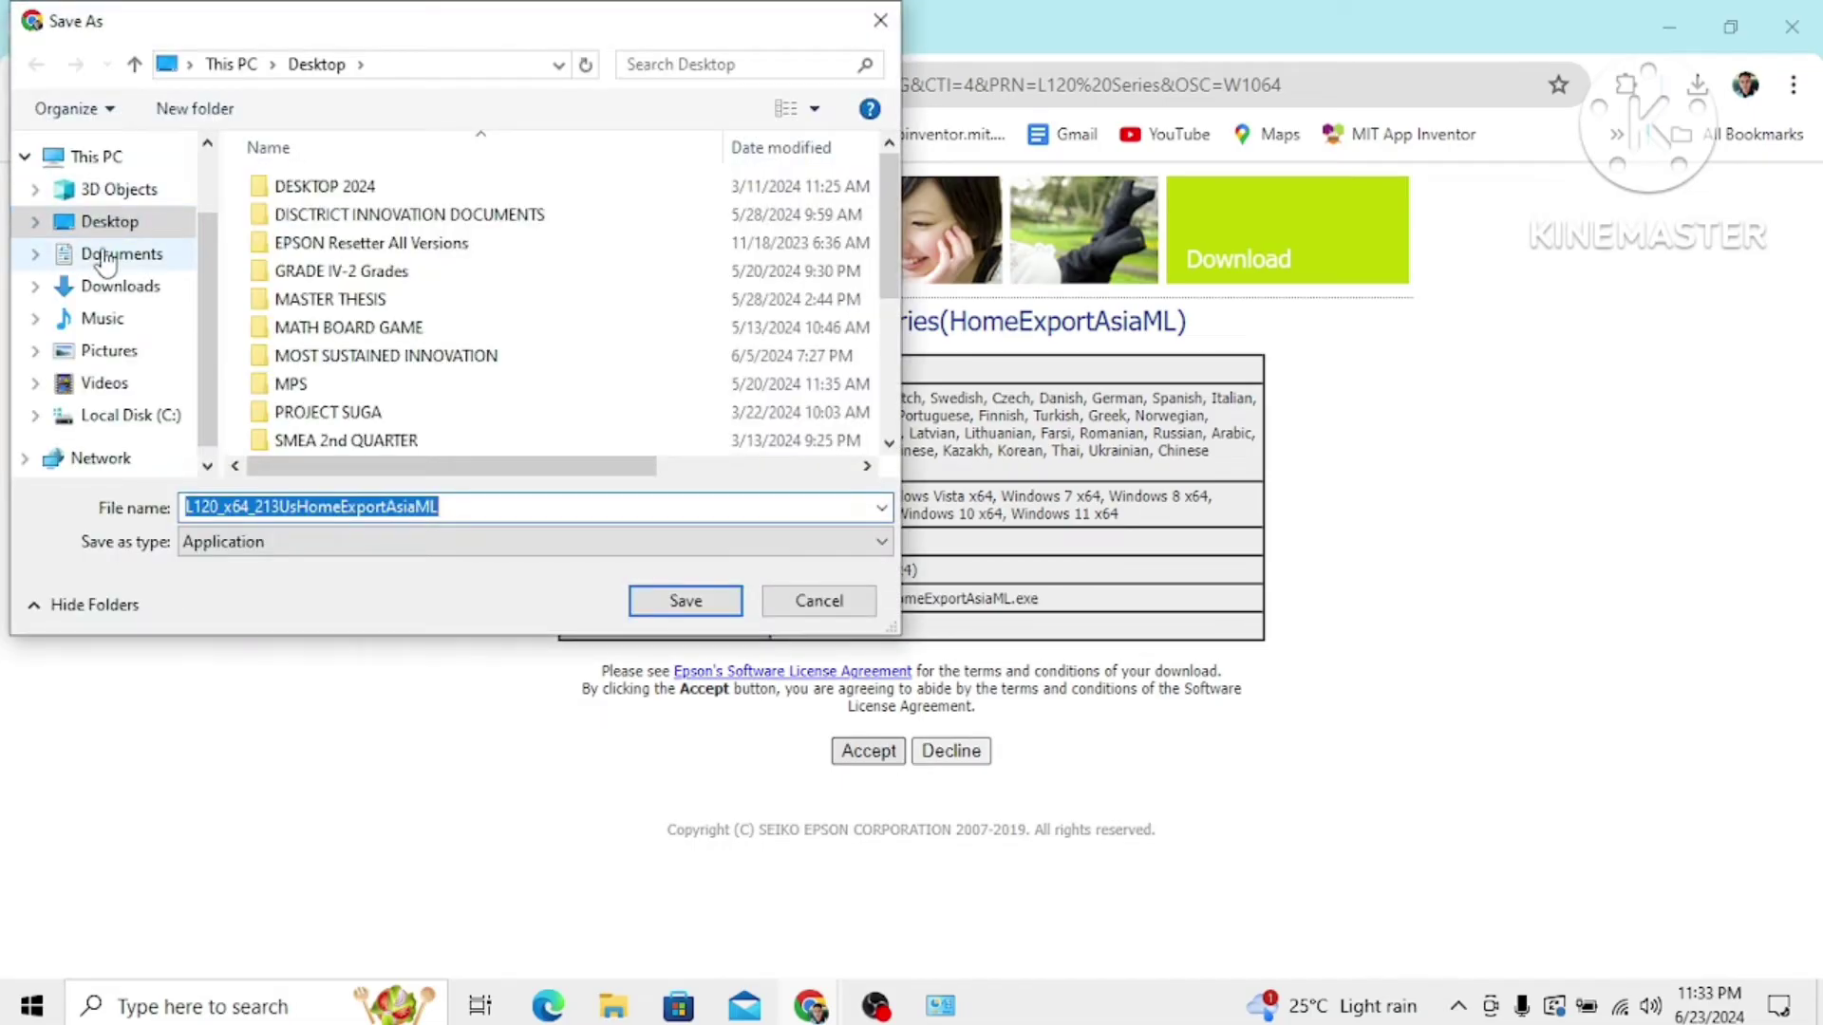
pyautogui.click(134, 229)
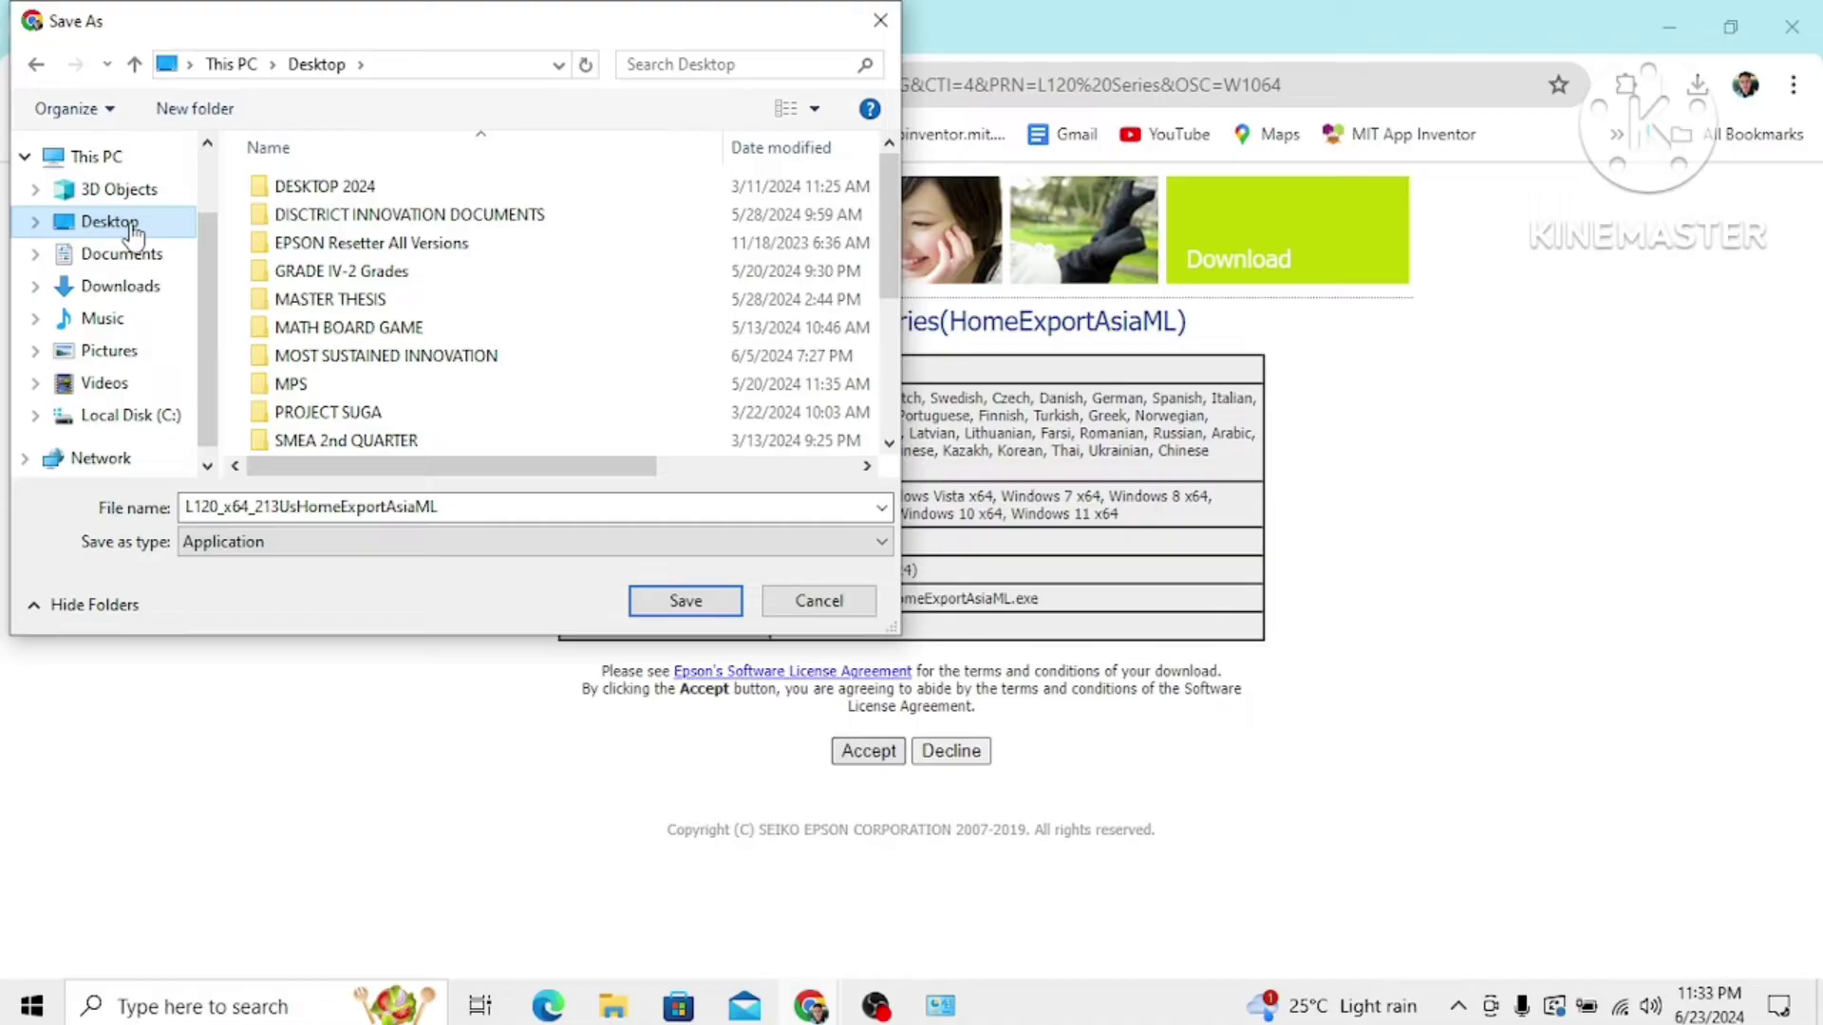
pyautogui.click(684, 601)
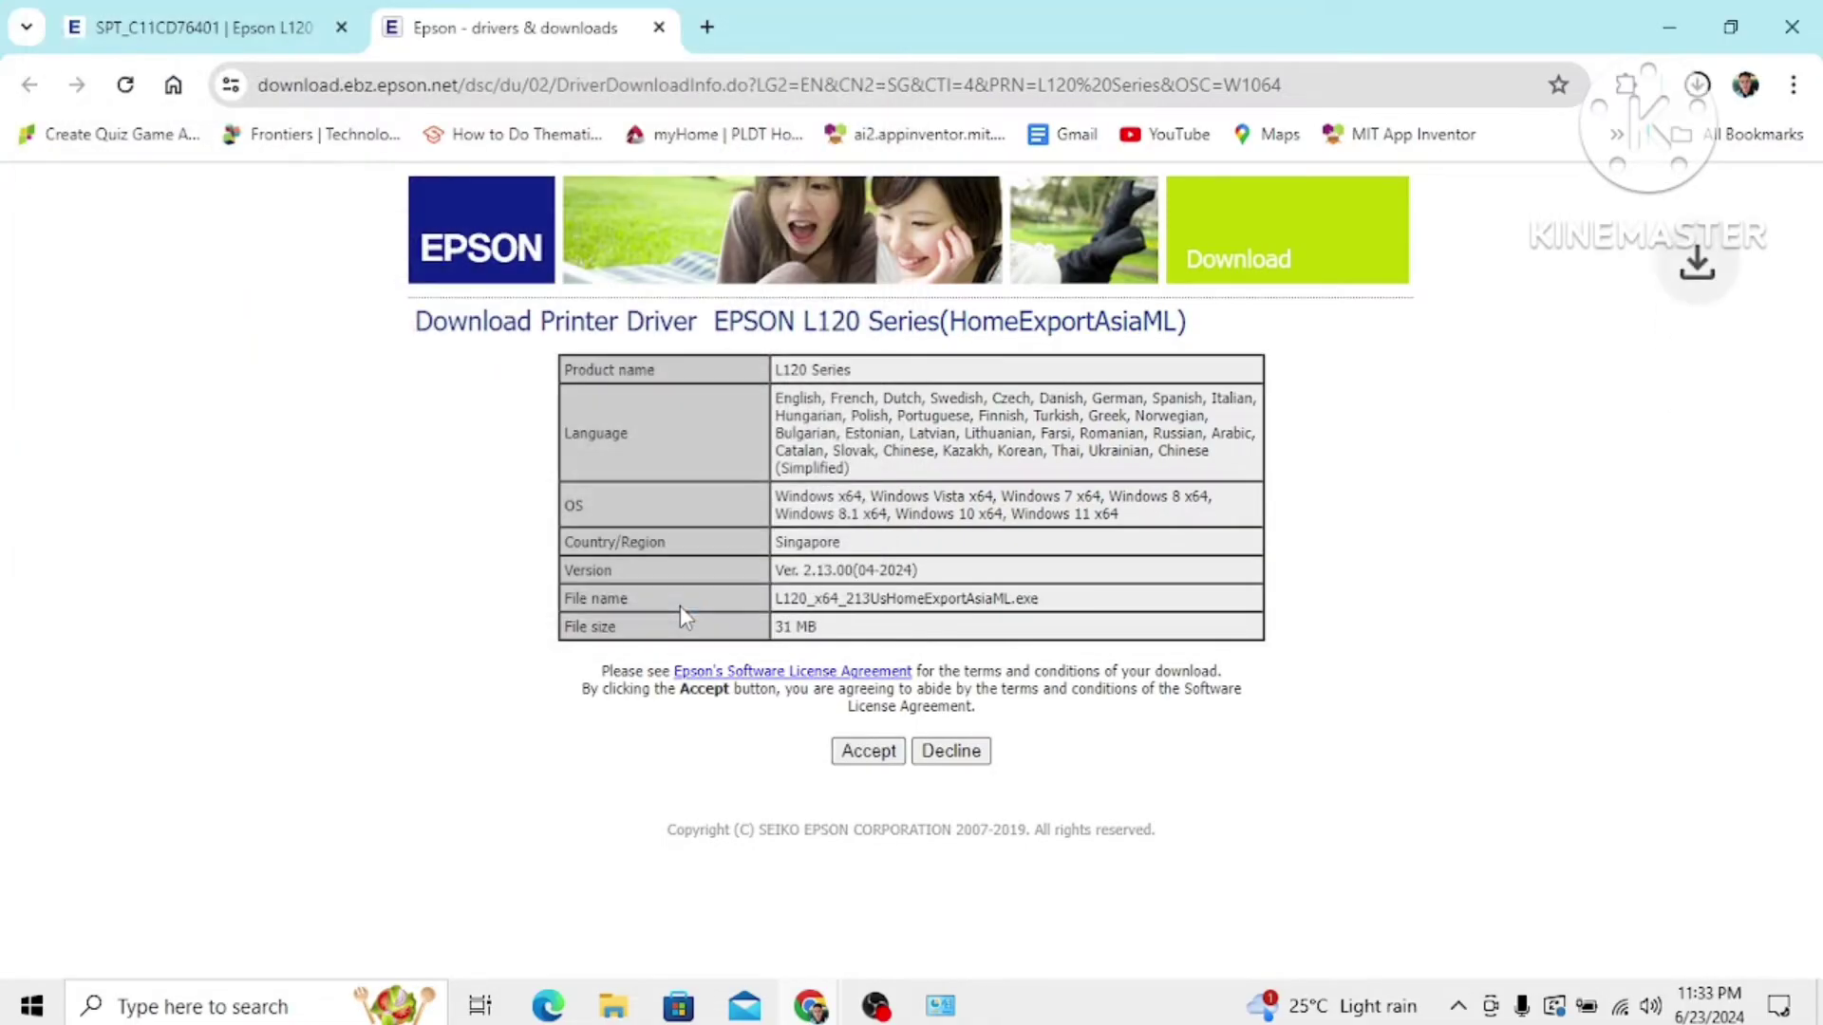
# - Move the downloaded L120 installer to an empty area of the desktop and run it as administrator
pyautogui.click(1667, 3)
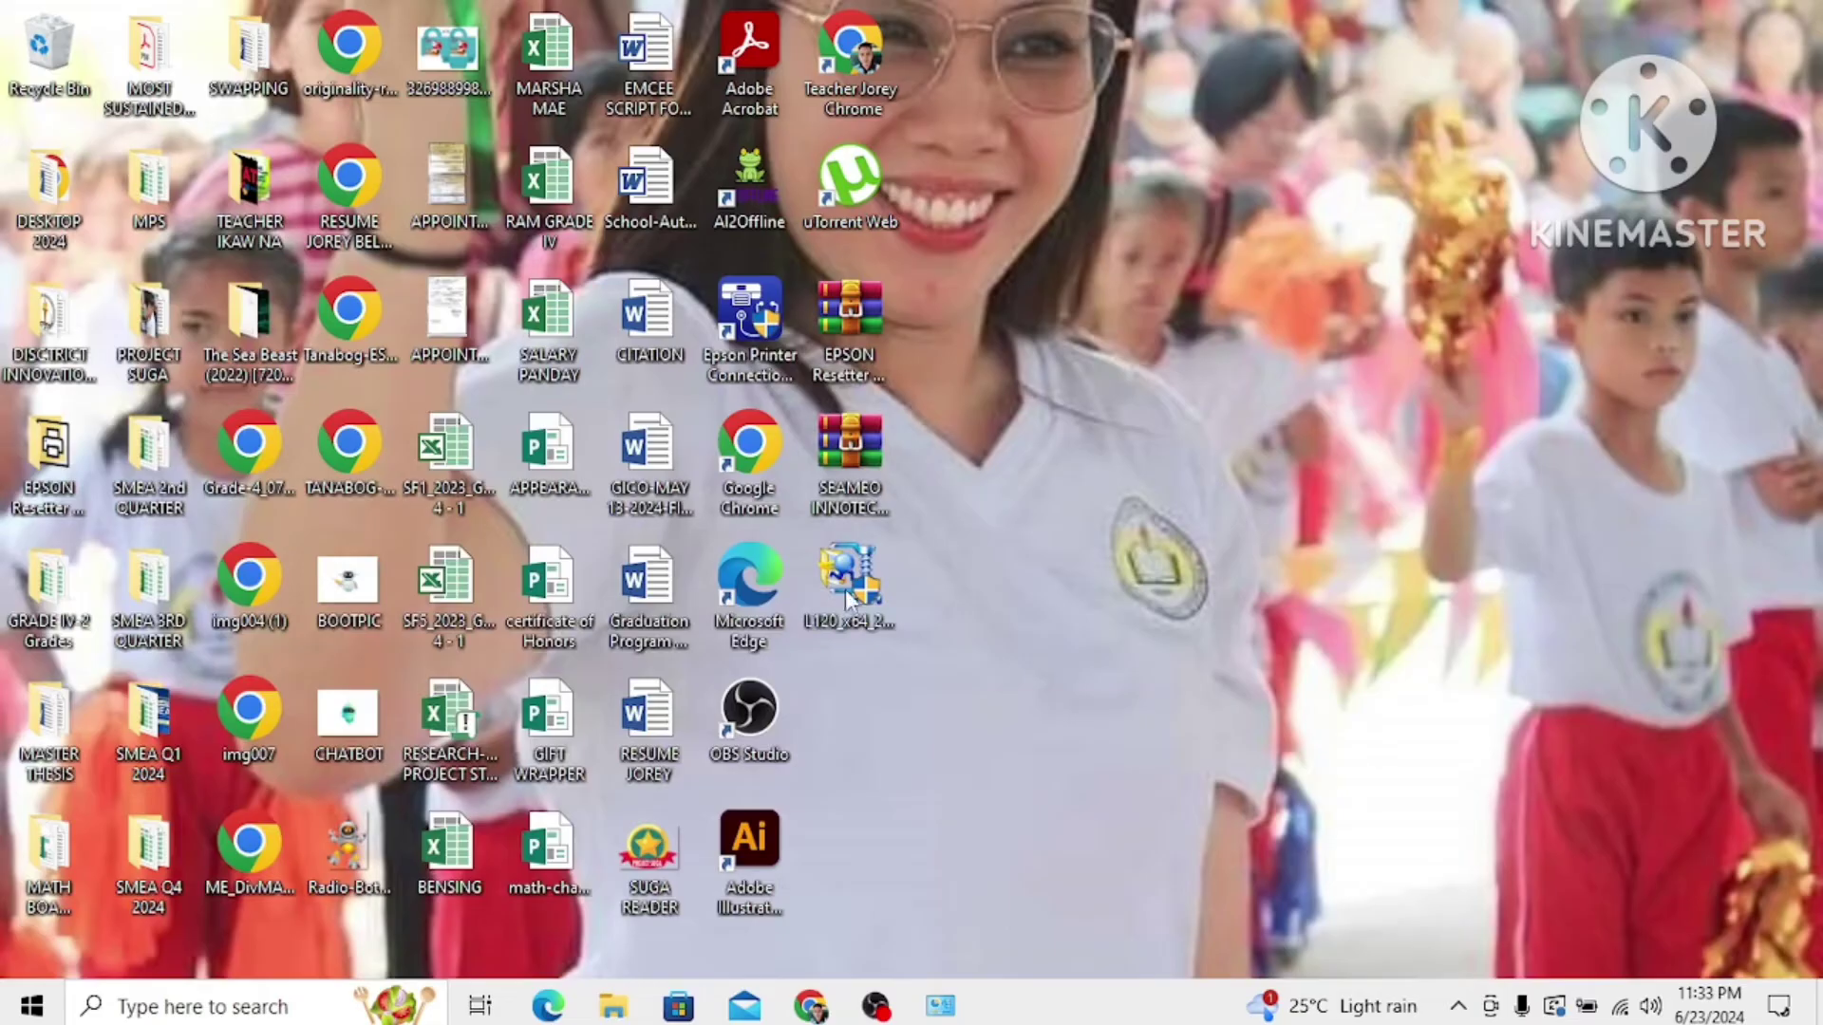
pyautogui.moveTo(845, 589); pyautogui.dragTo(1249, 145)
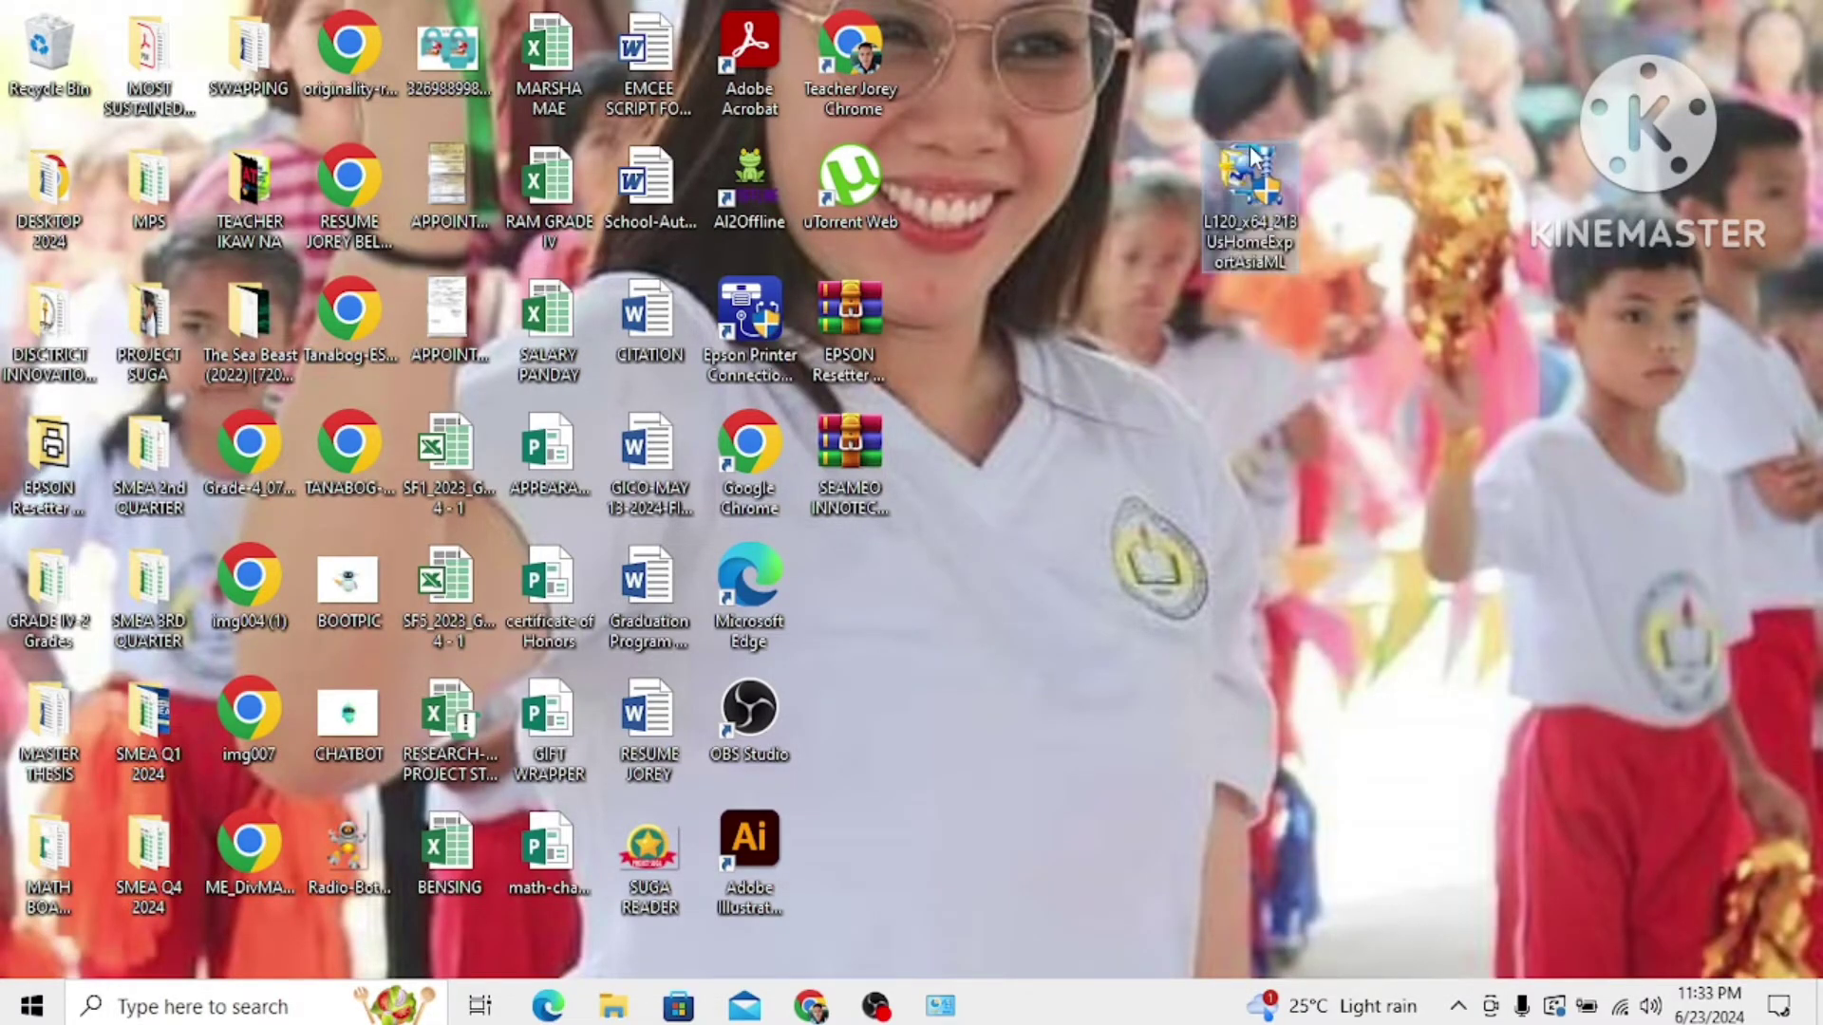
pyautogui.rightClick(1248, 199)
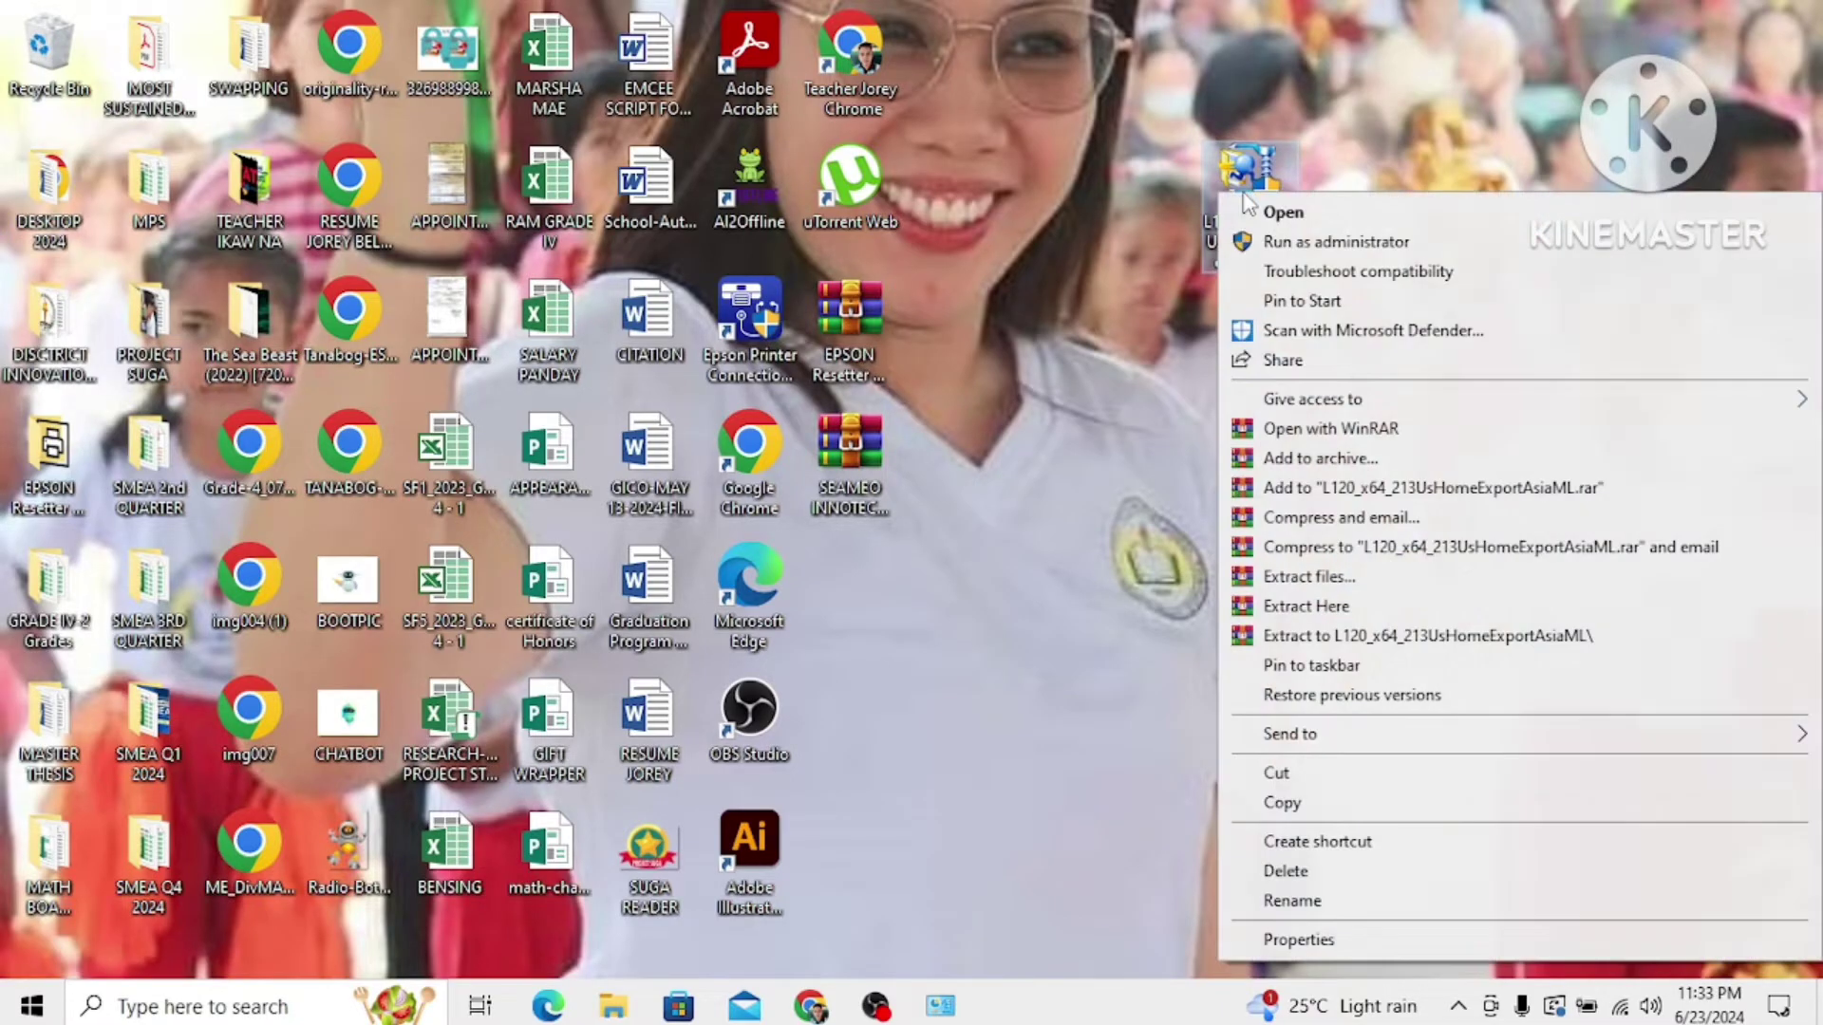
pyautogui.click(1258, 242)
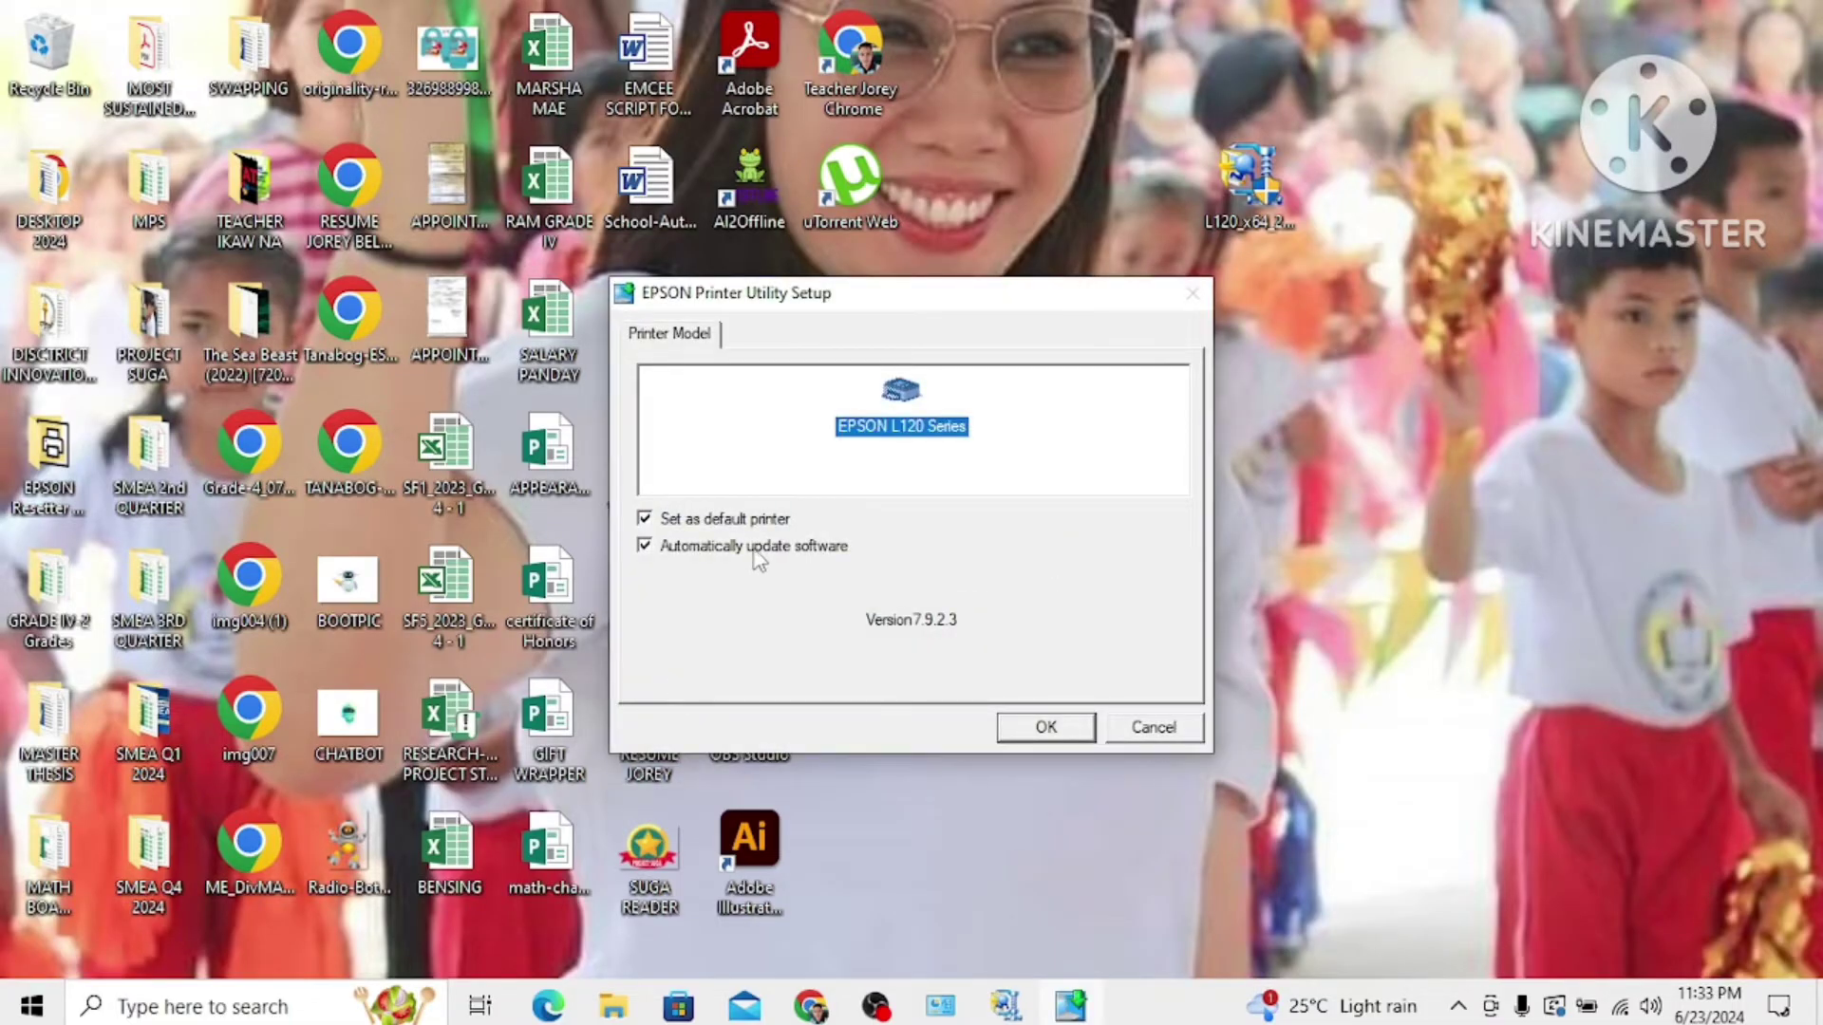
# - Confirm the EPSON L120 Series printer model and choose English as the setup language
pyautogui.click(644, 517)
pyautogui.click(1071, 737)
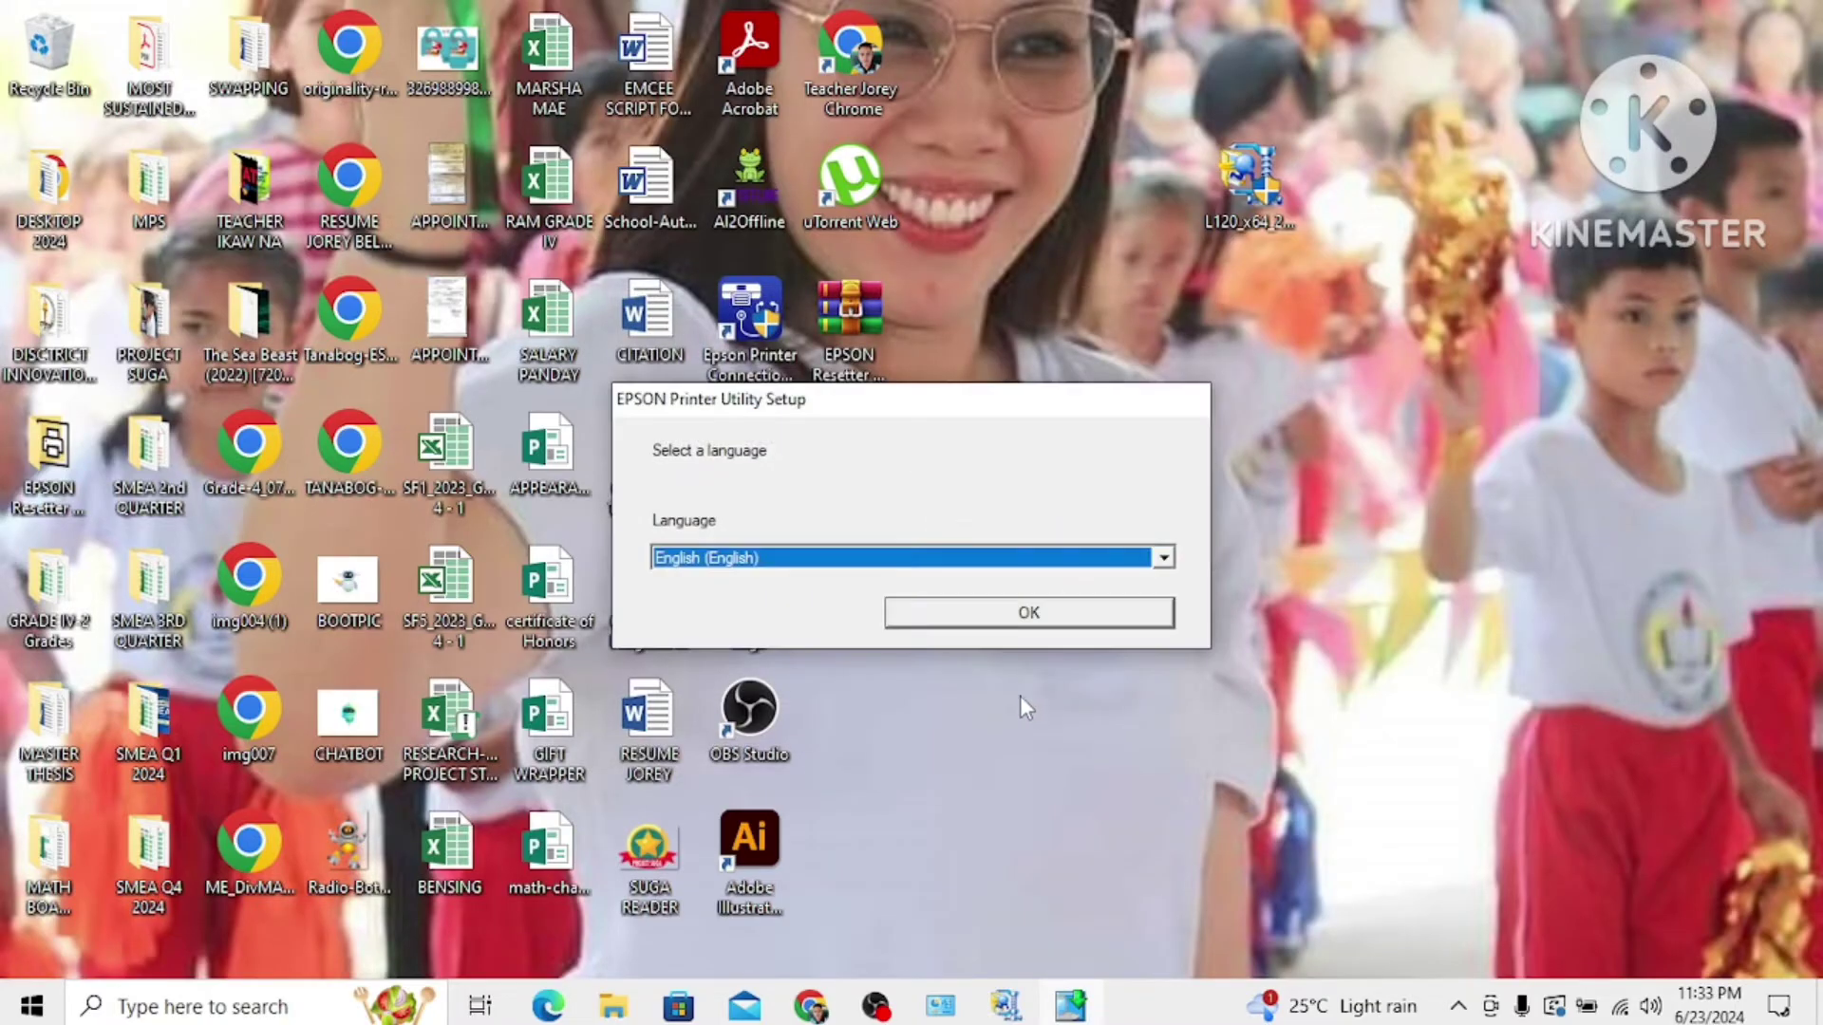
pyautogui.click(1162, 557)
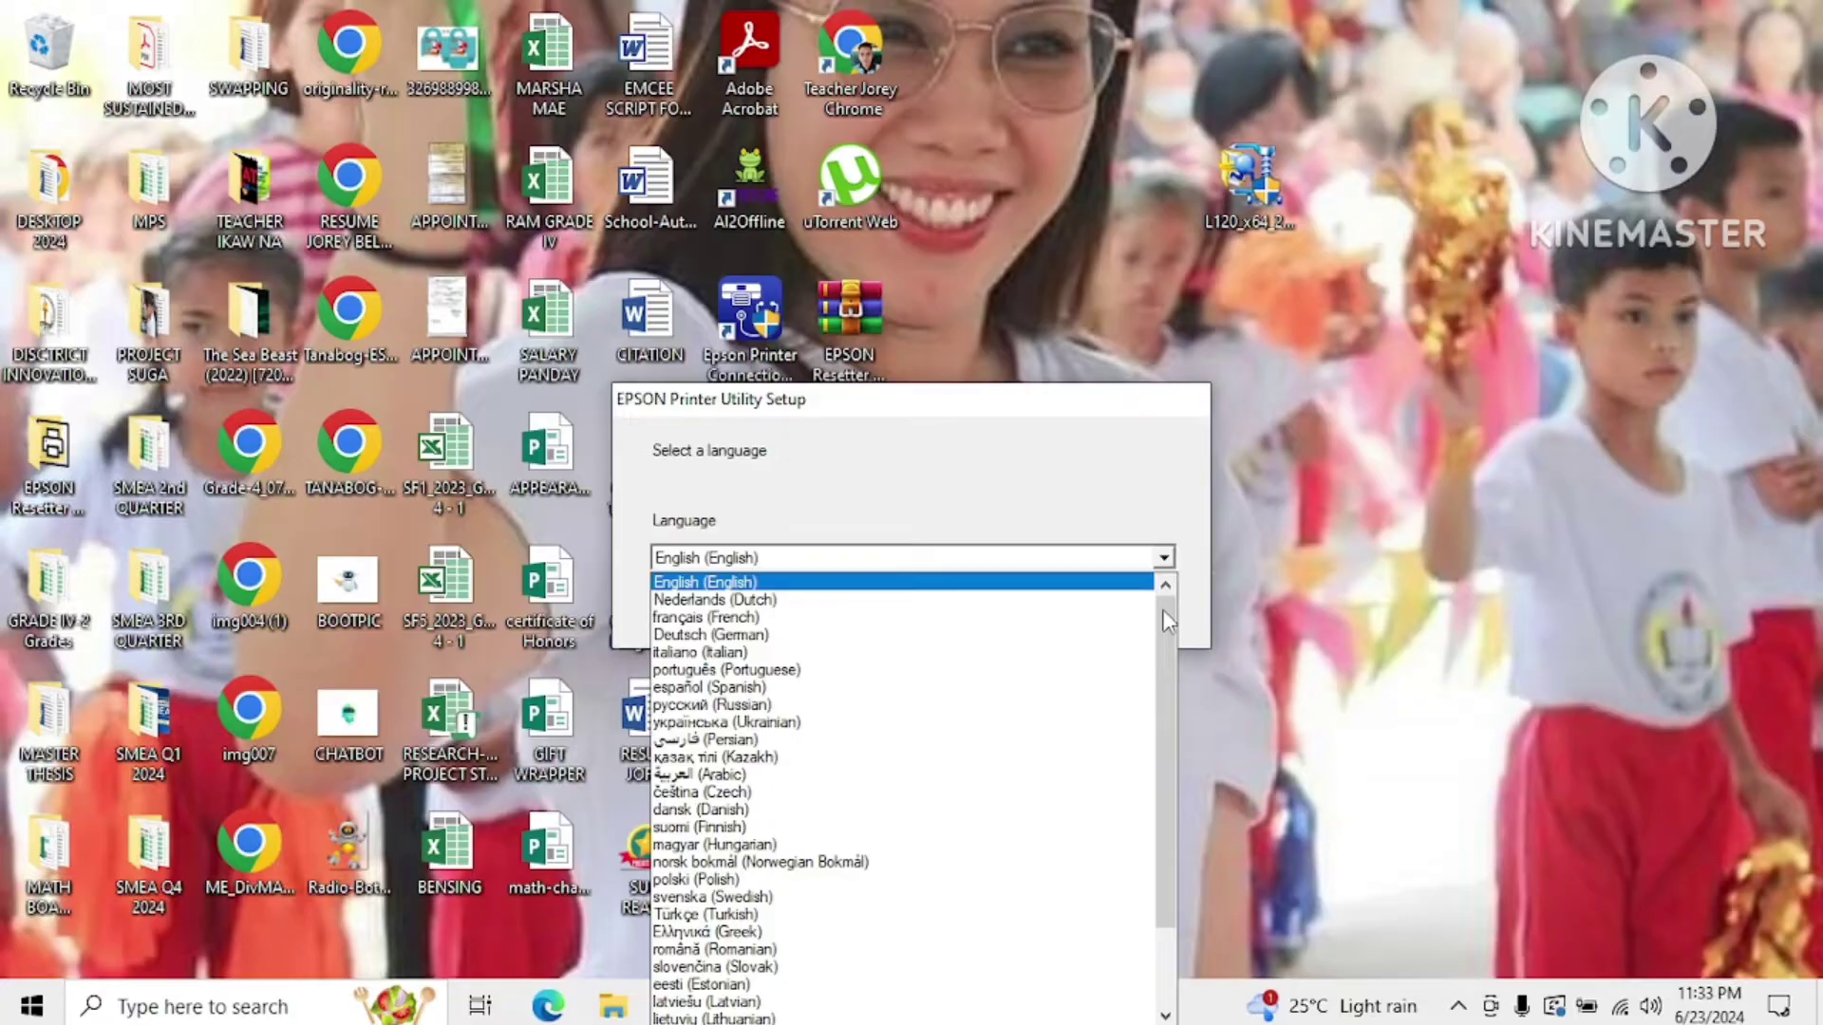
pyautogui.moveTo(1168, 621); pyautogui.dragTo(1129, 525)
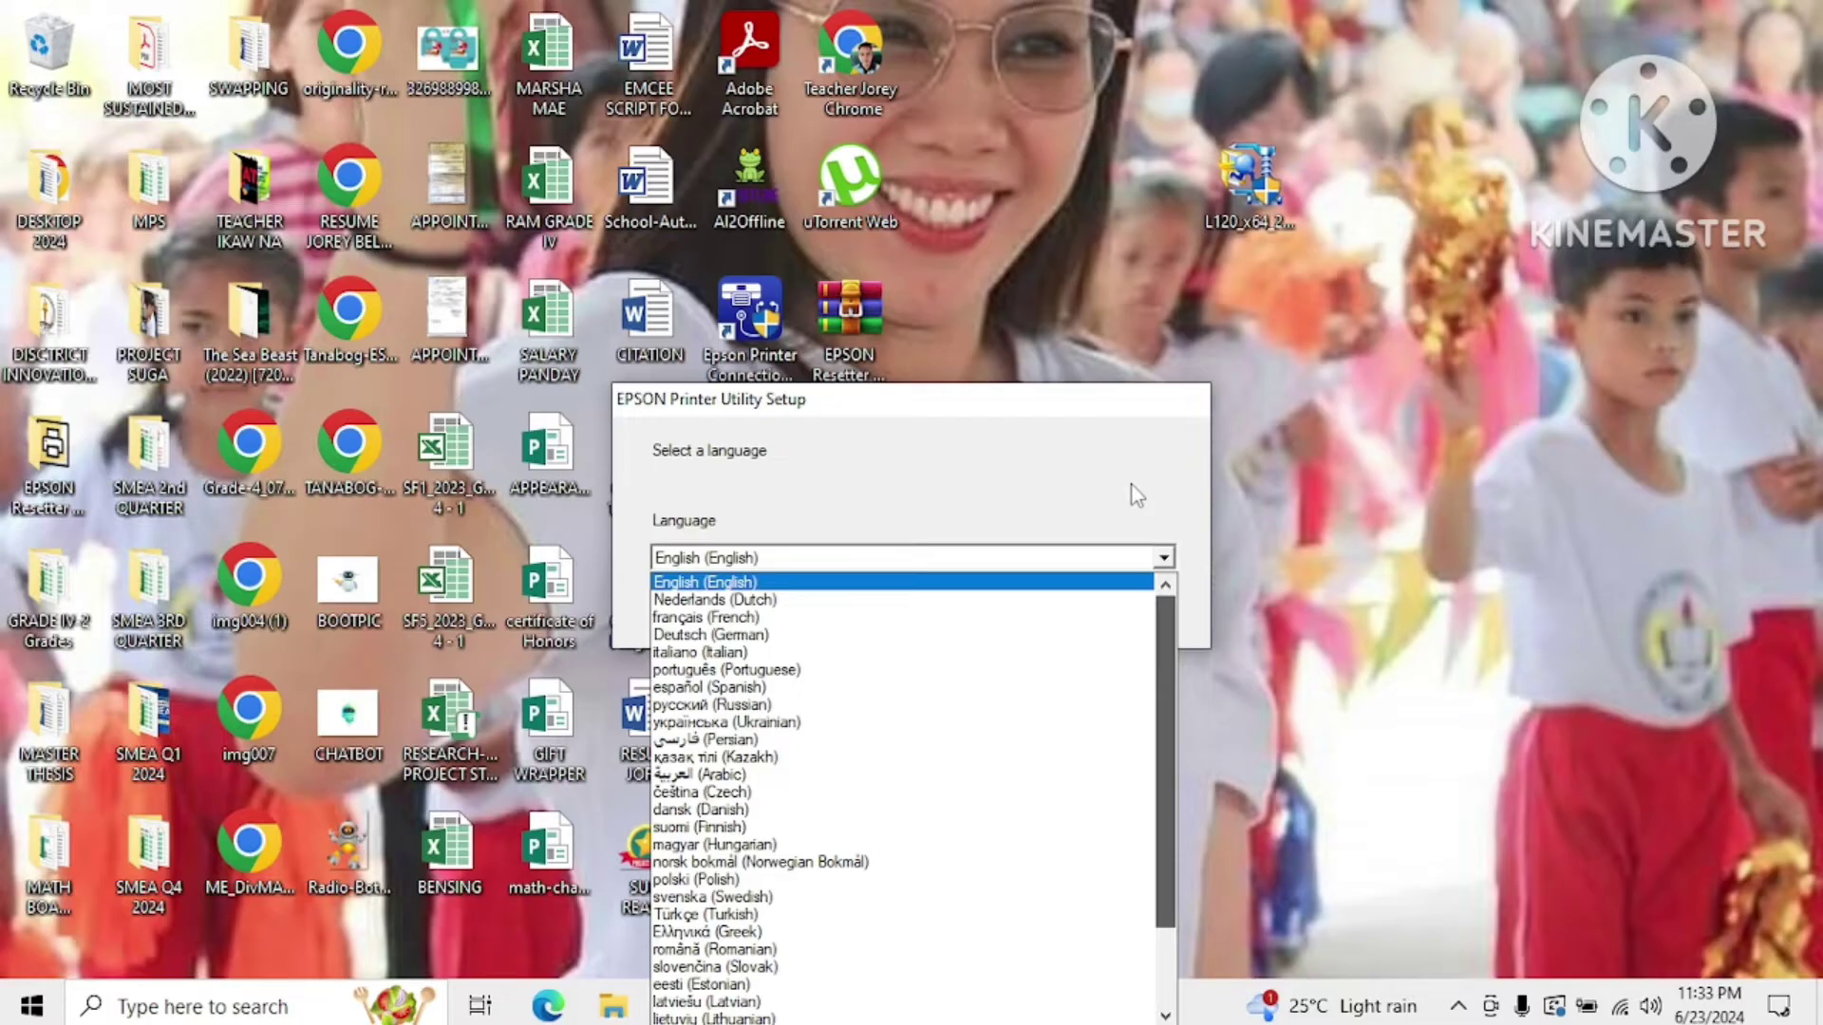
pyautogui.click(1100, 583)
pyautogui.click(1040, 624)
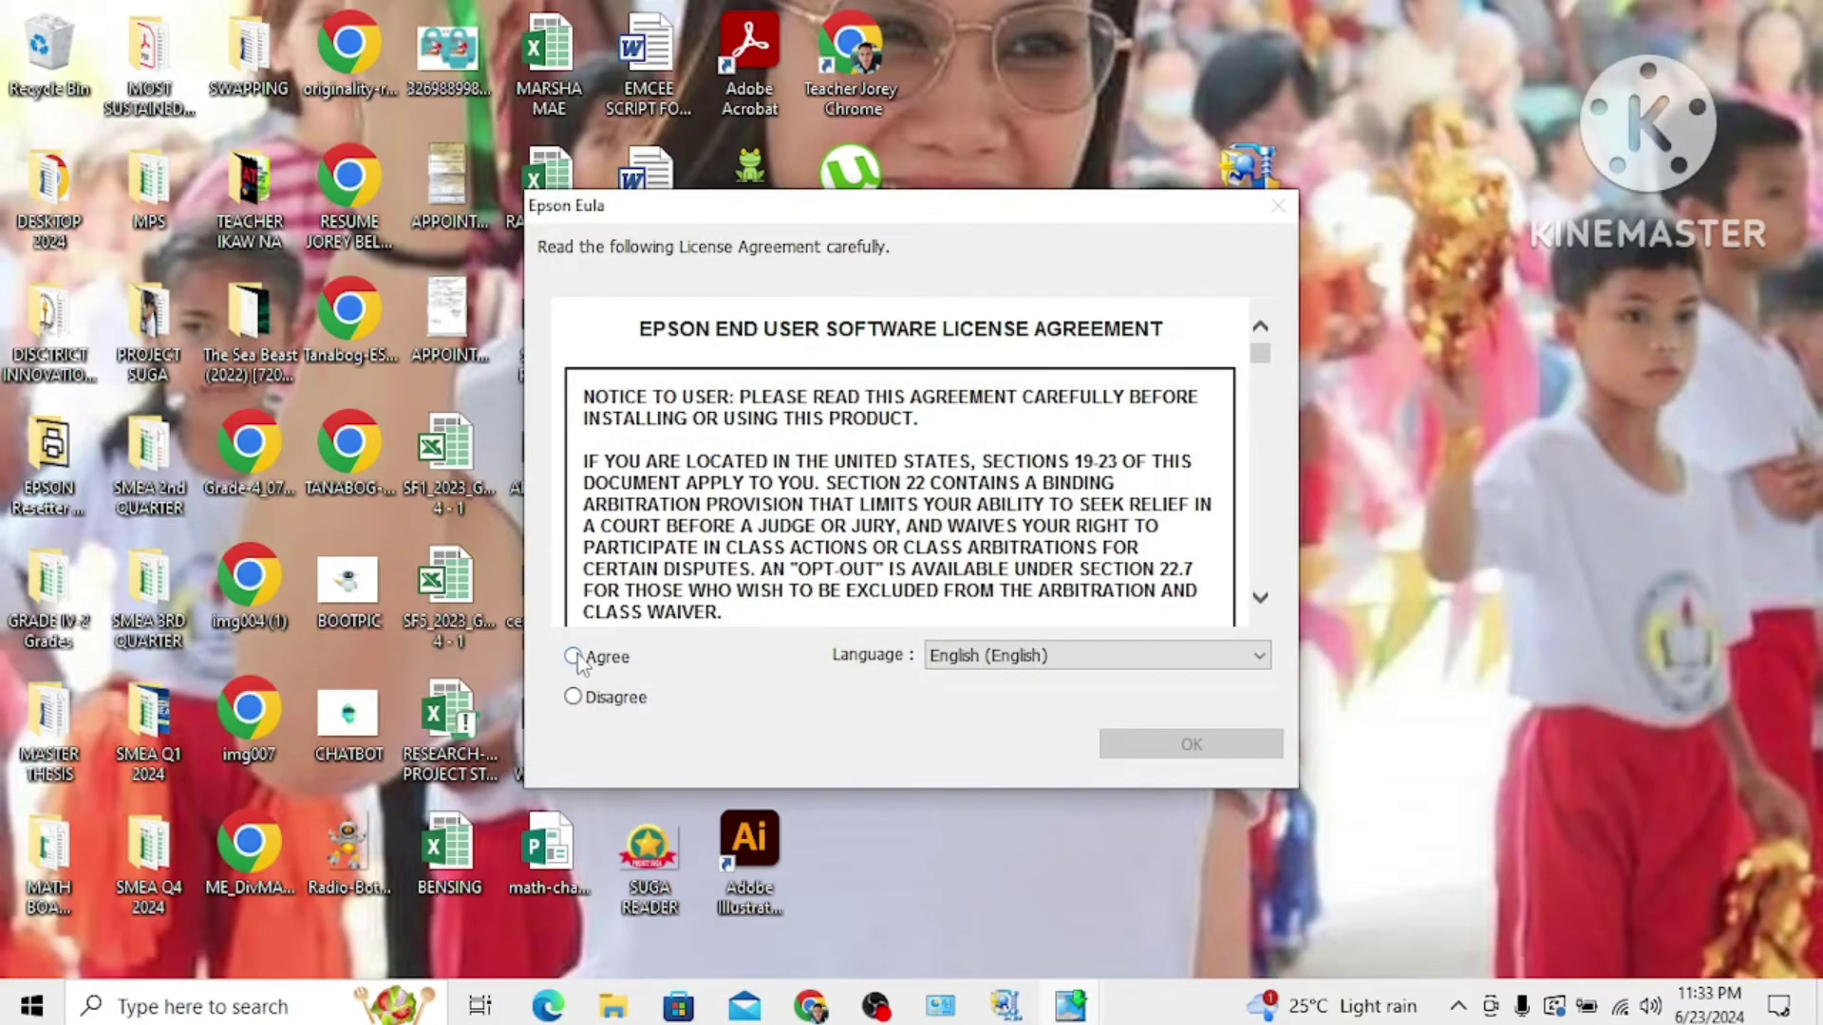
# - Agree to the Epson End User Software License Agreement and continue the installation
pyautogui.click(579, 658)
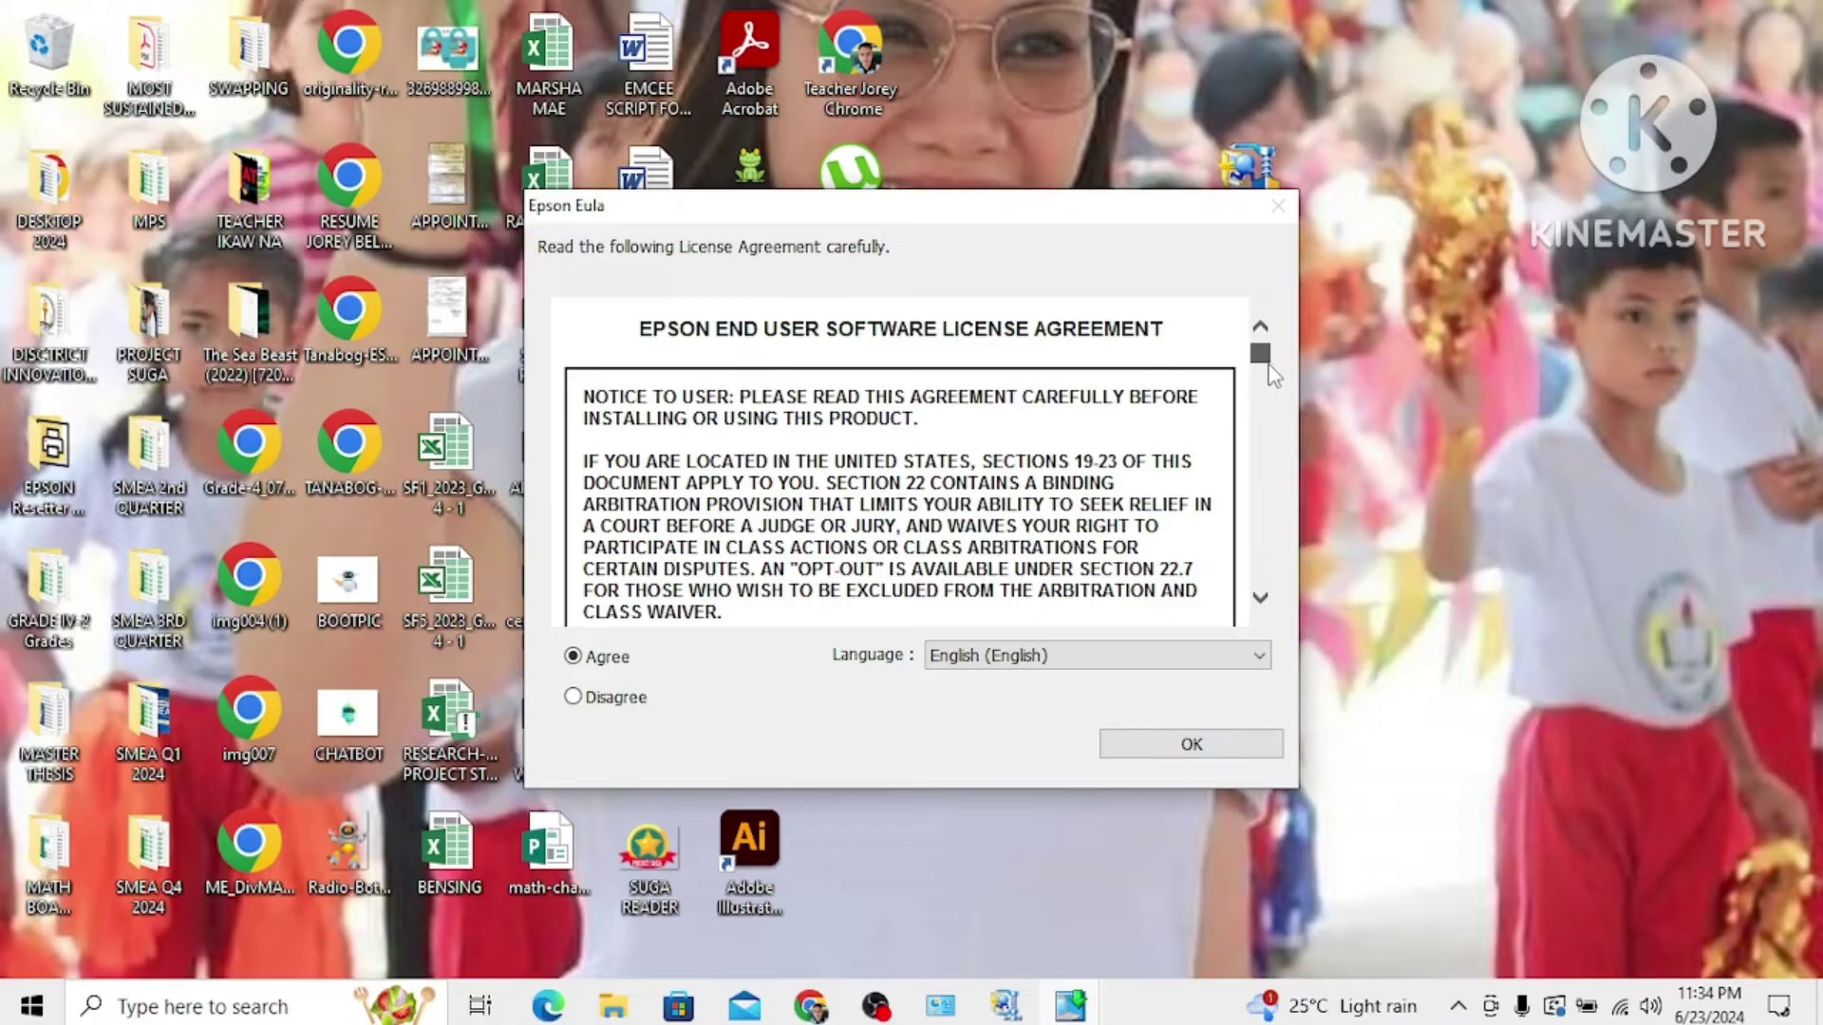
pyautogui.moveTo(1272, 372); pyautogui.dragTo(1291, 664)
pyautogui.click(1188, 746)
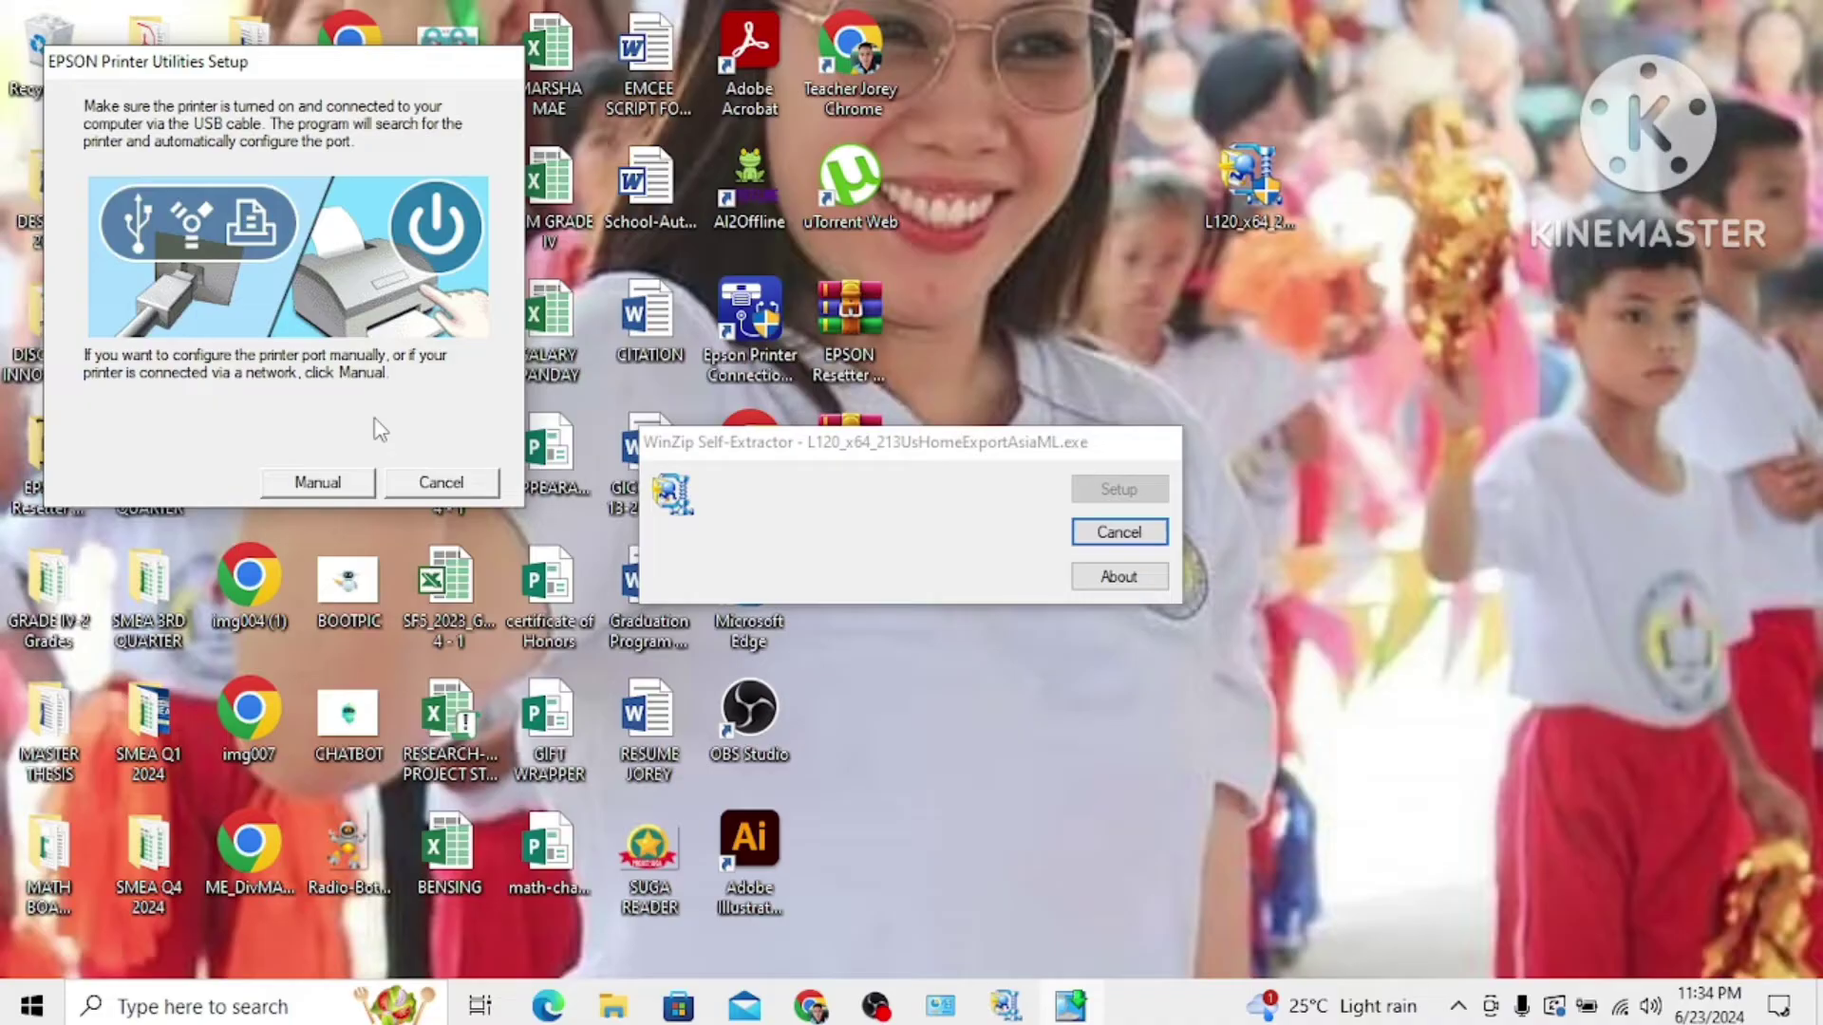
# - Configure the printer port manually as LPT1 and finish the printer driver setup
pyautogui.click(316, 481)
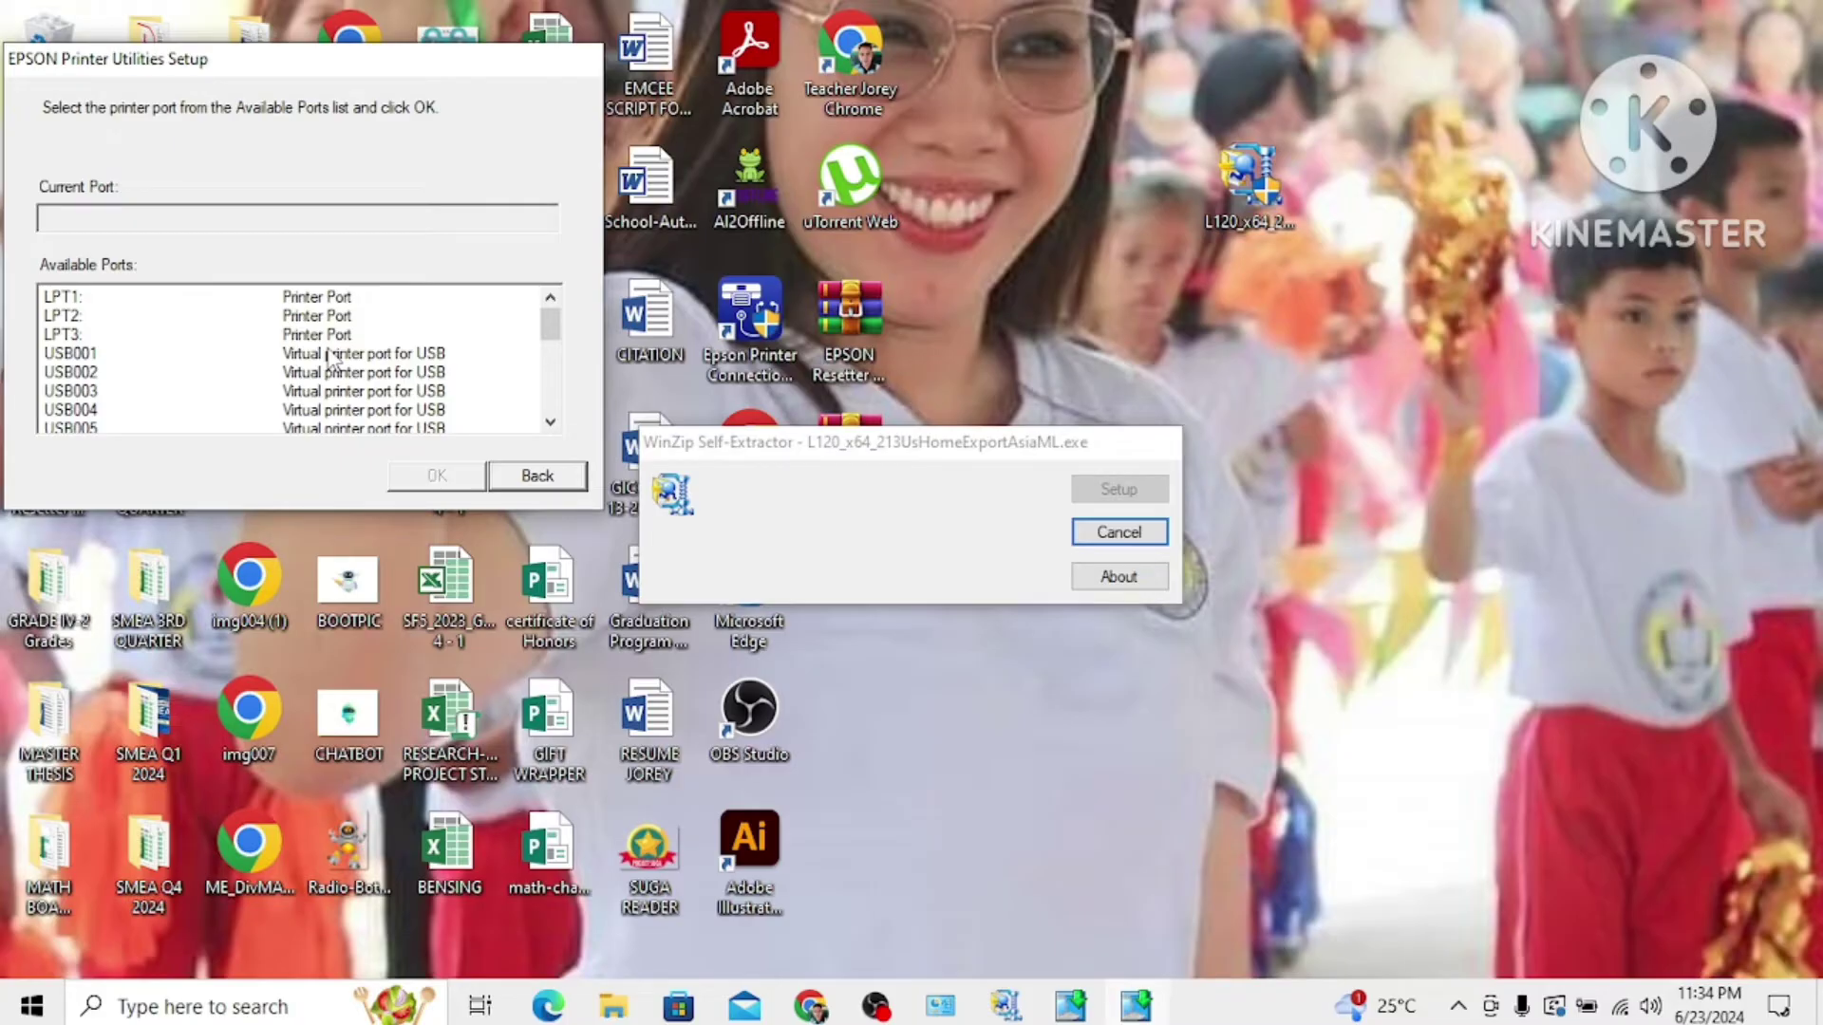
pyautogui.click(64, 299)
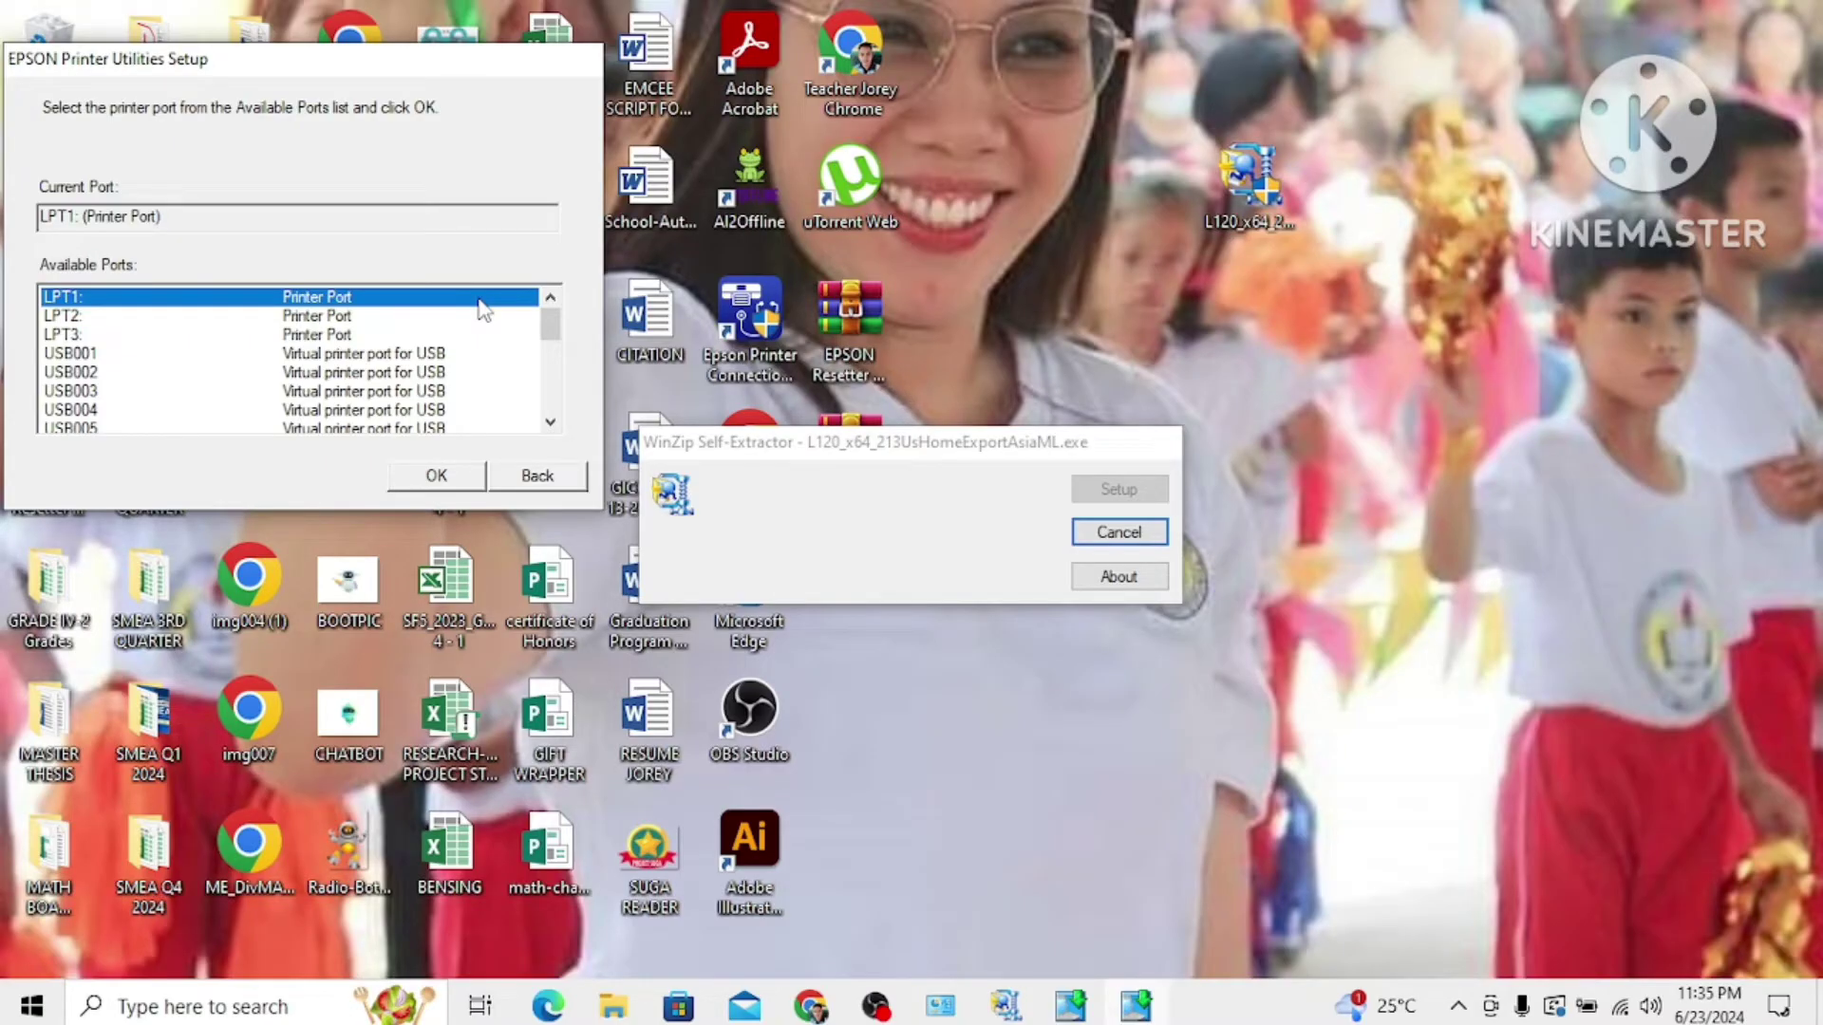
pyautogui.click(241, 317)
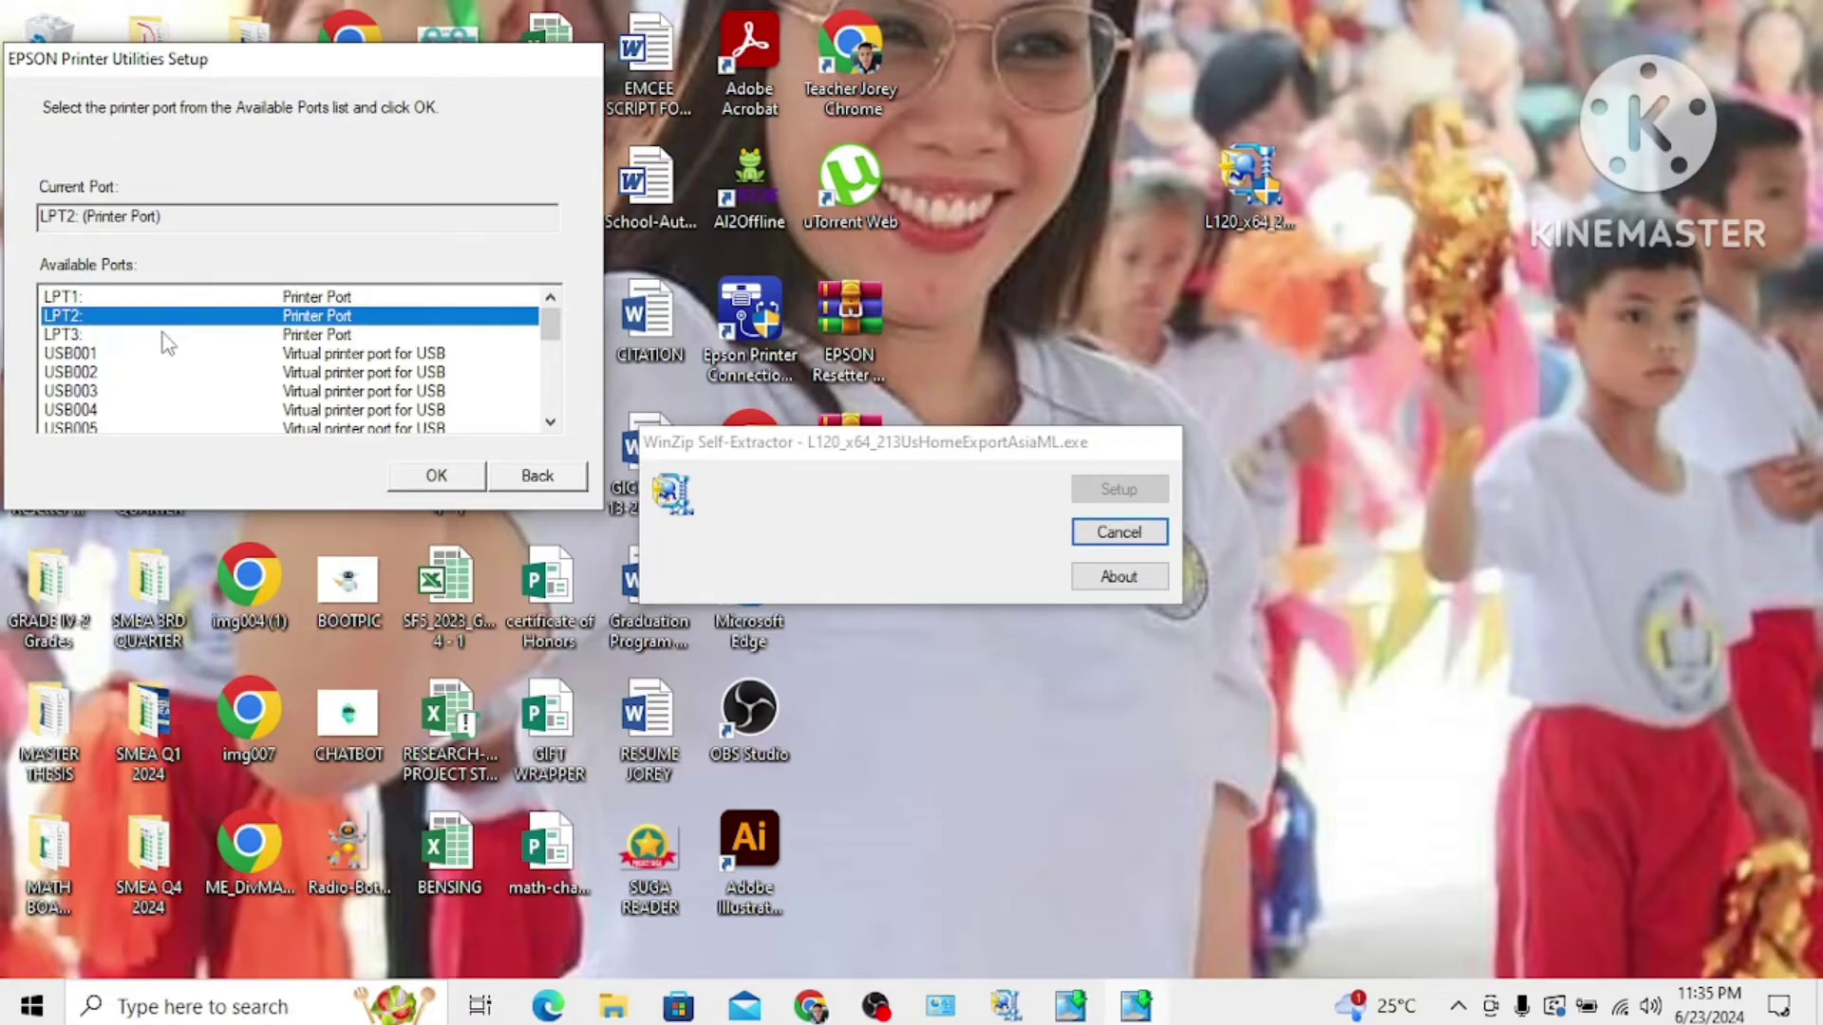
pyautogui.click(300, 340)
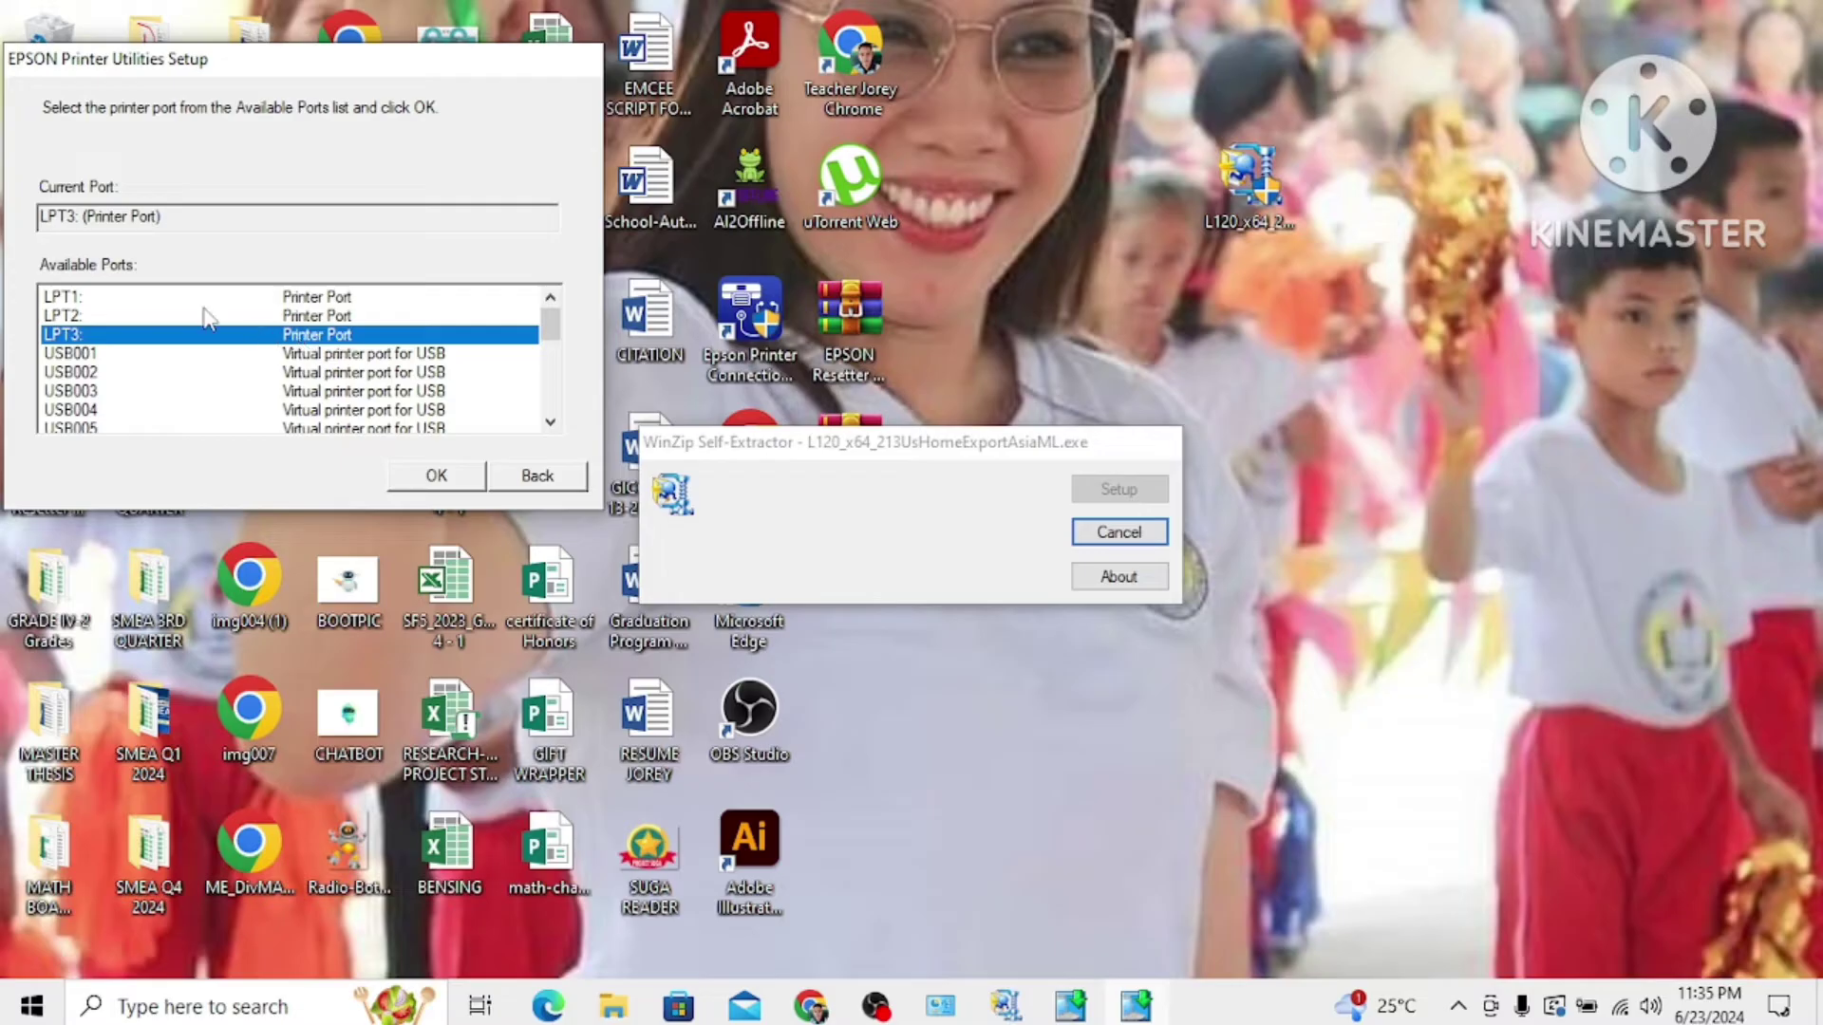
pyautogui.click(118, 300)
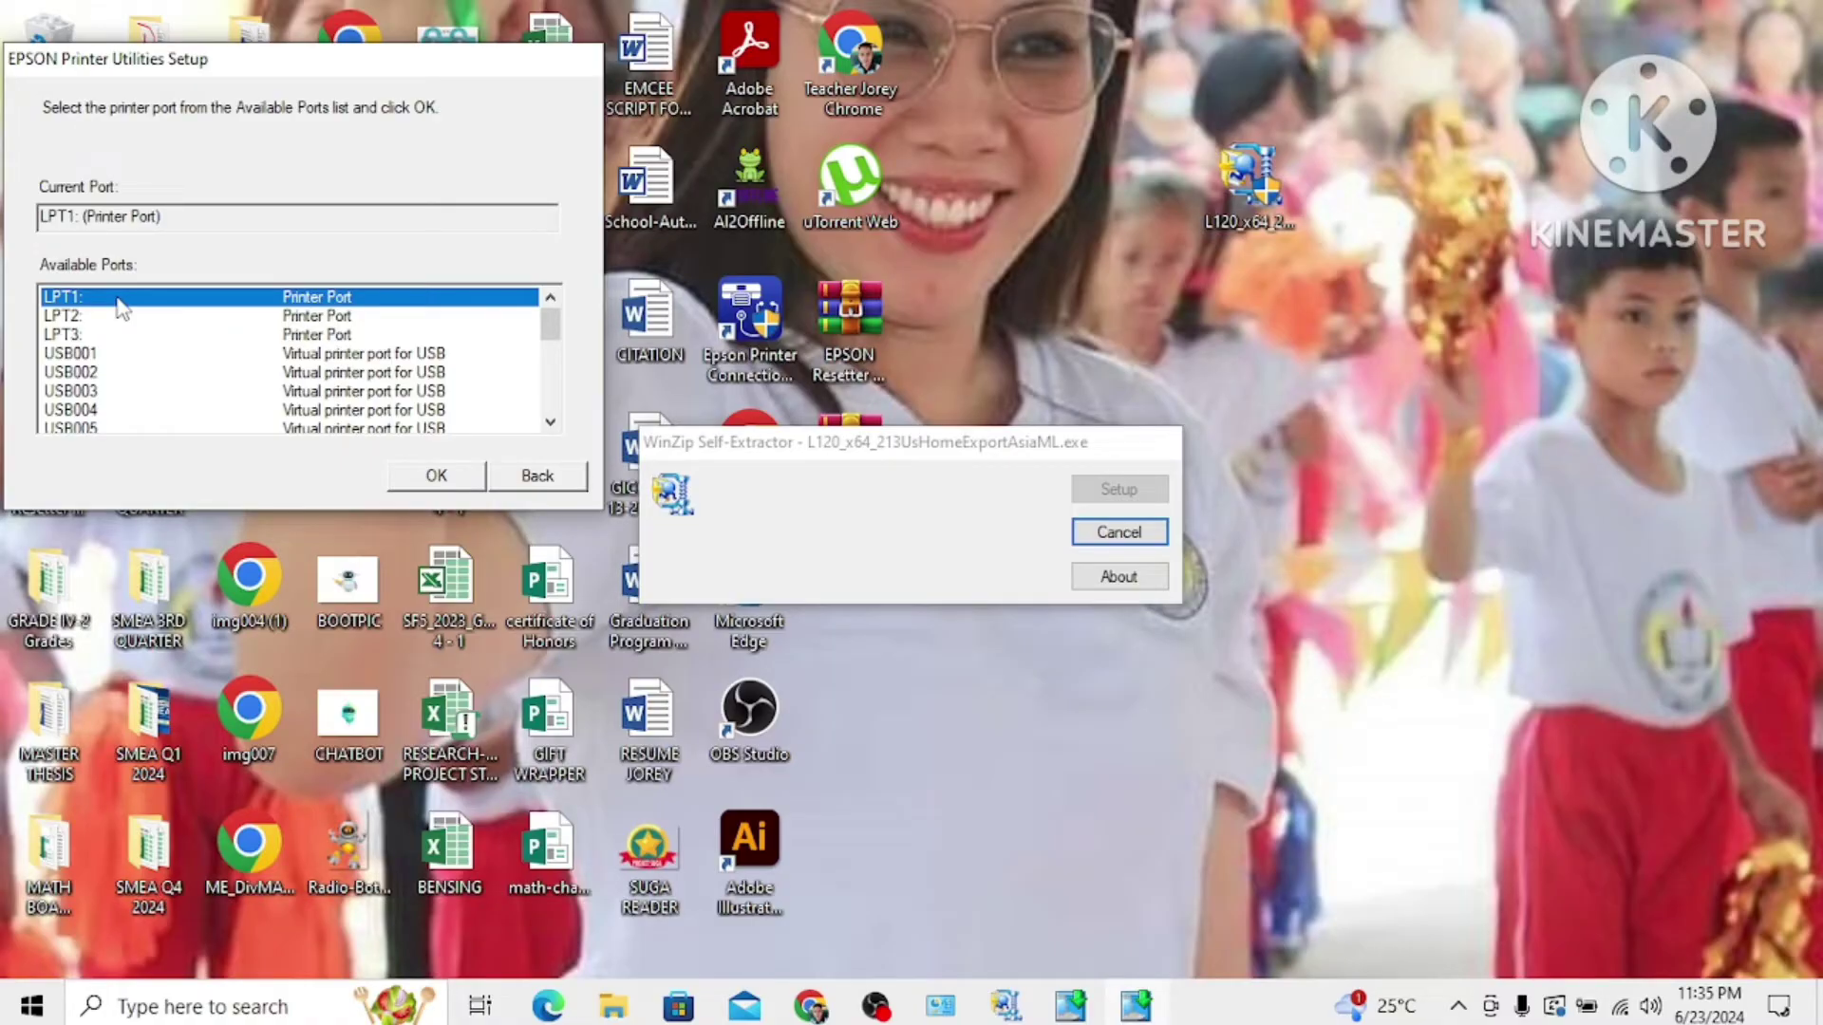
pyautogui.click(104, 319)
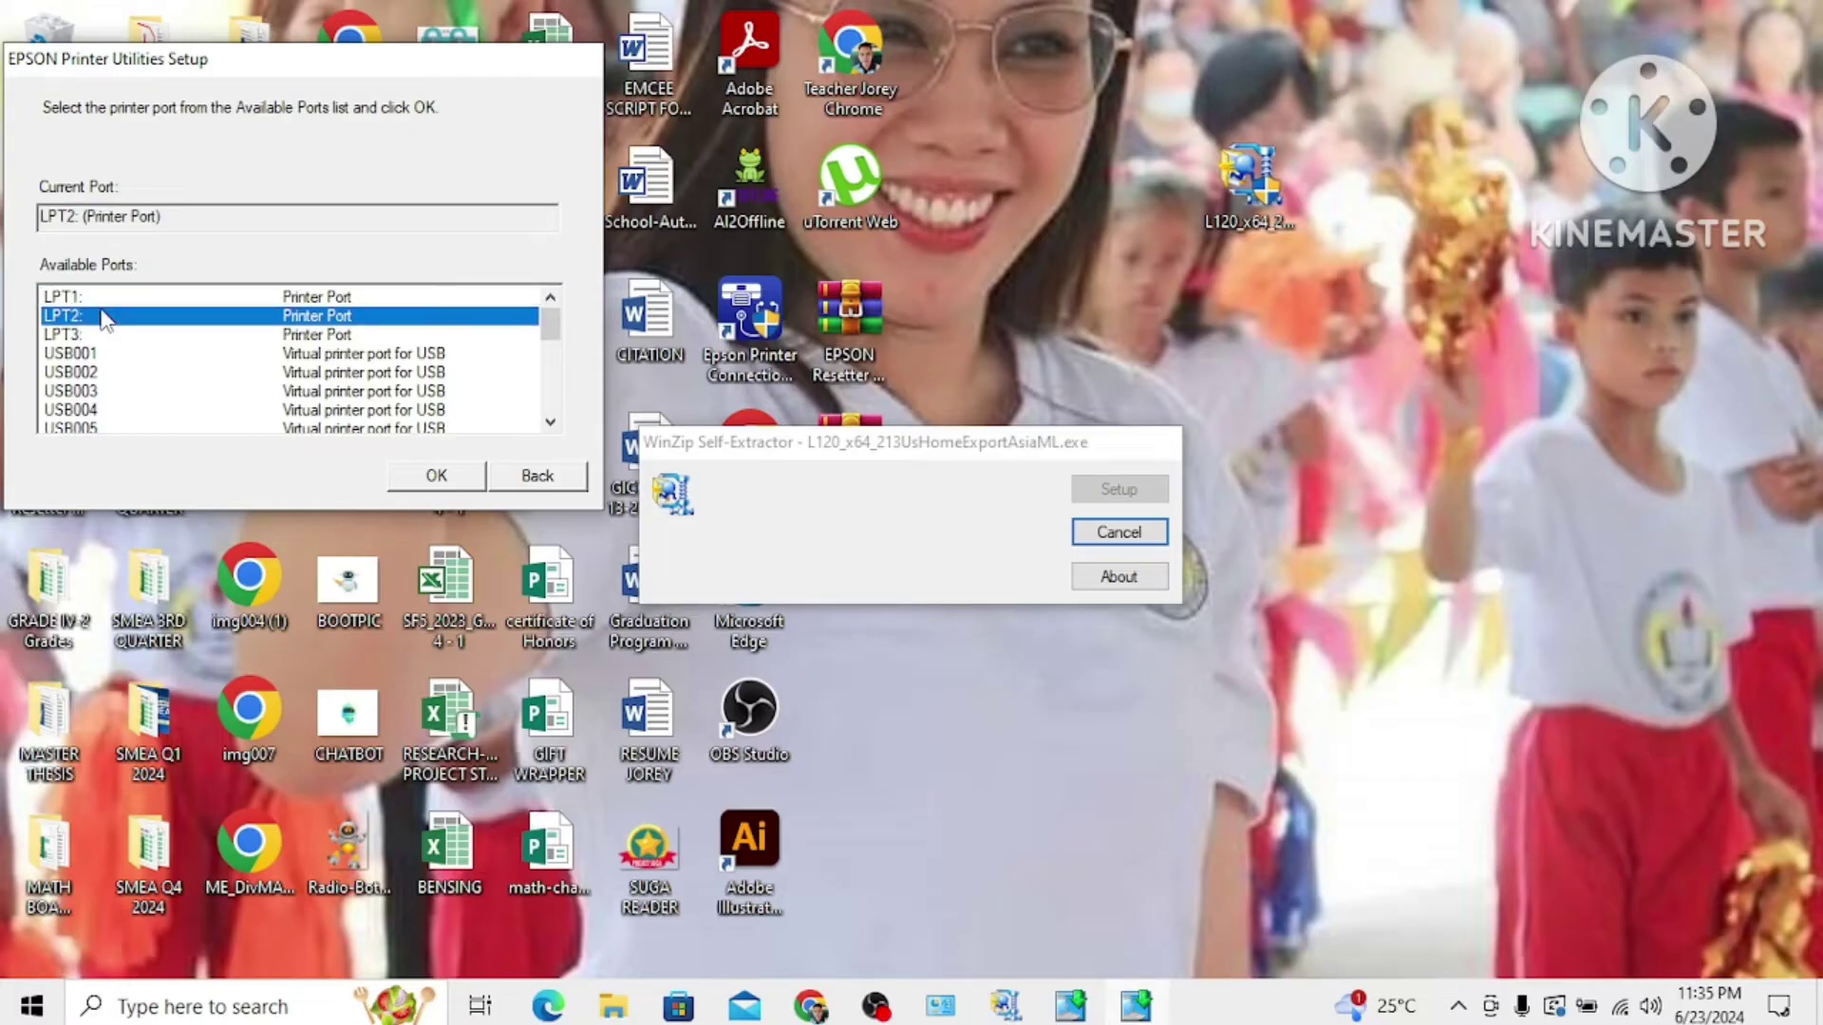
pyautogui.click(100, 337)
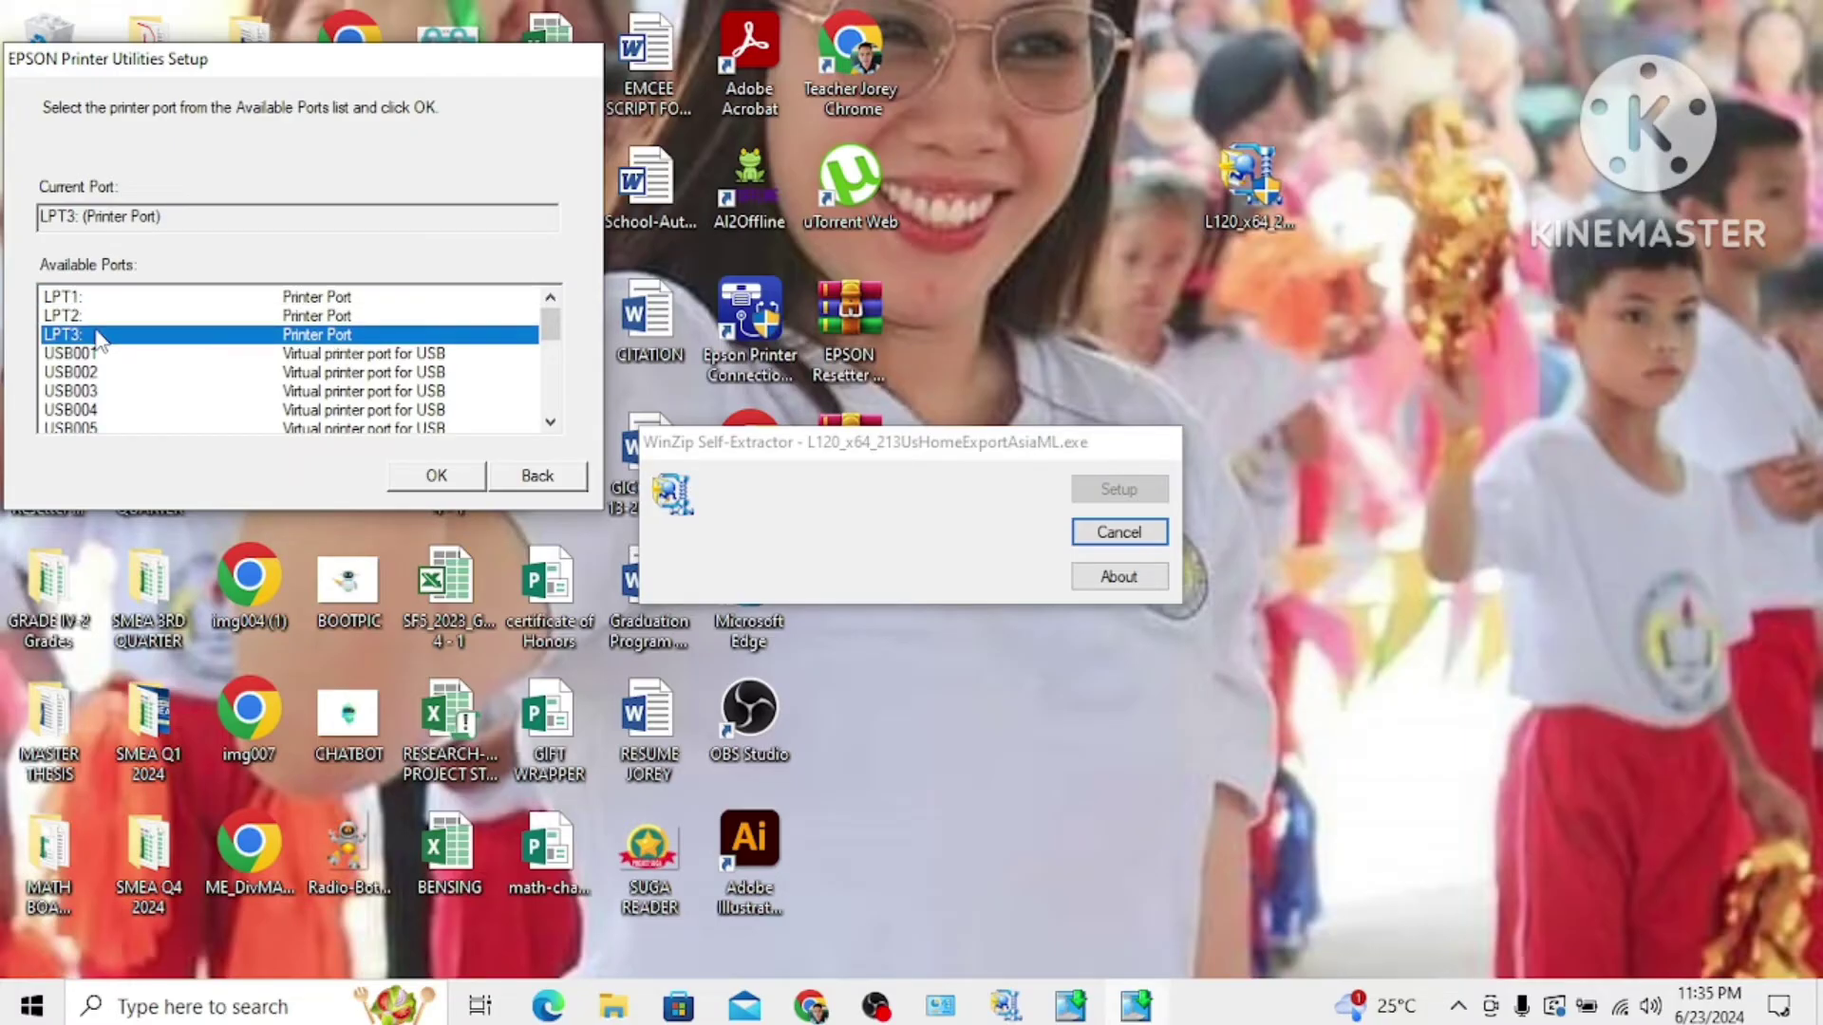
pyautogui.click(149, 300)
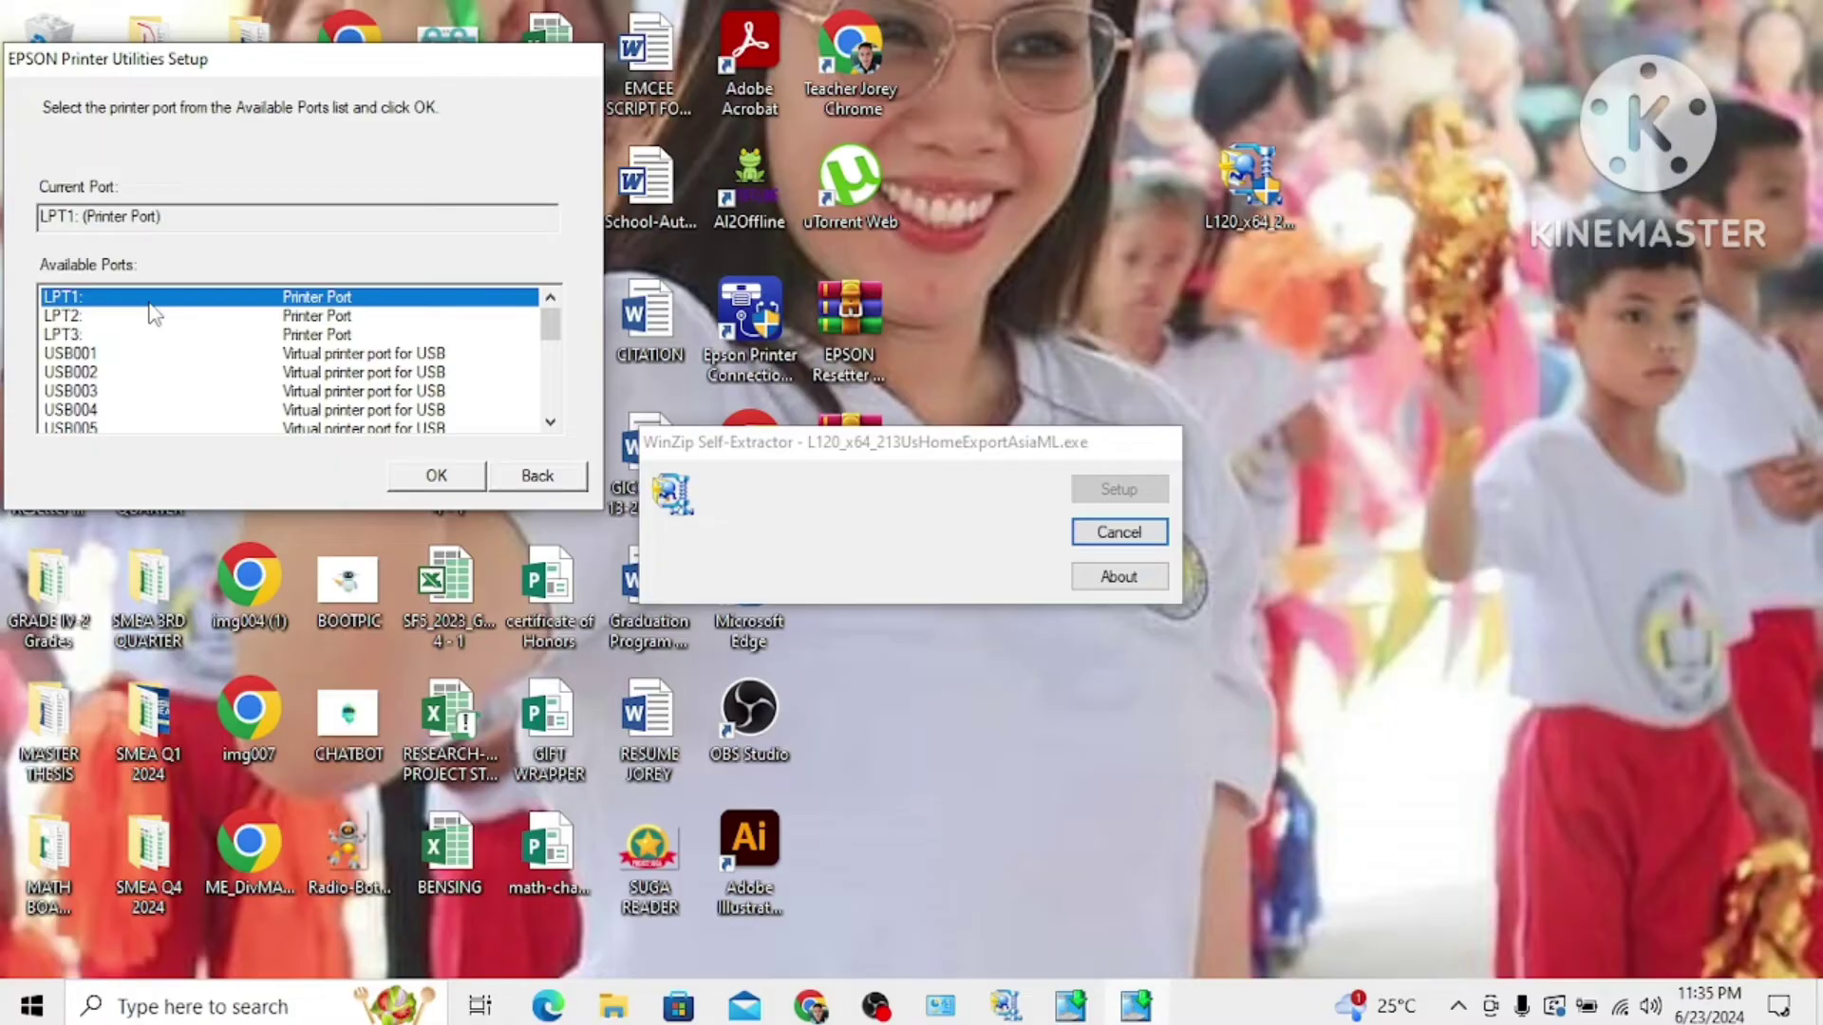
pyautogui.click(436, 475)
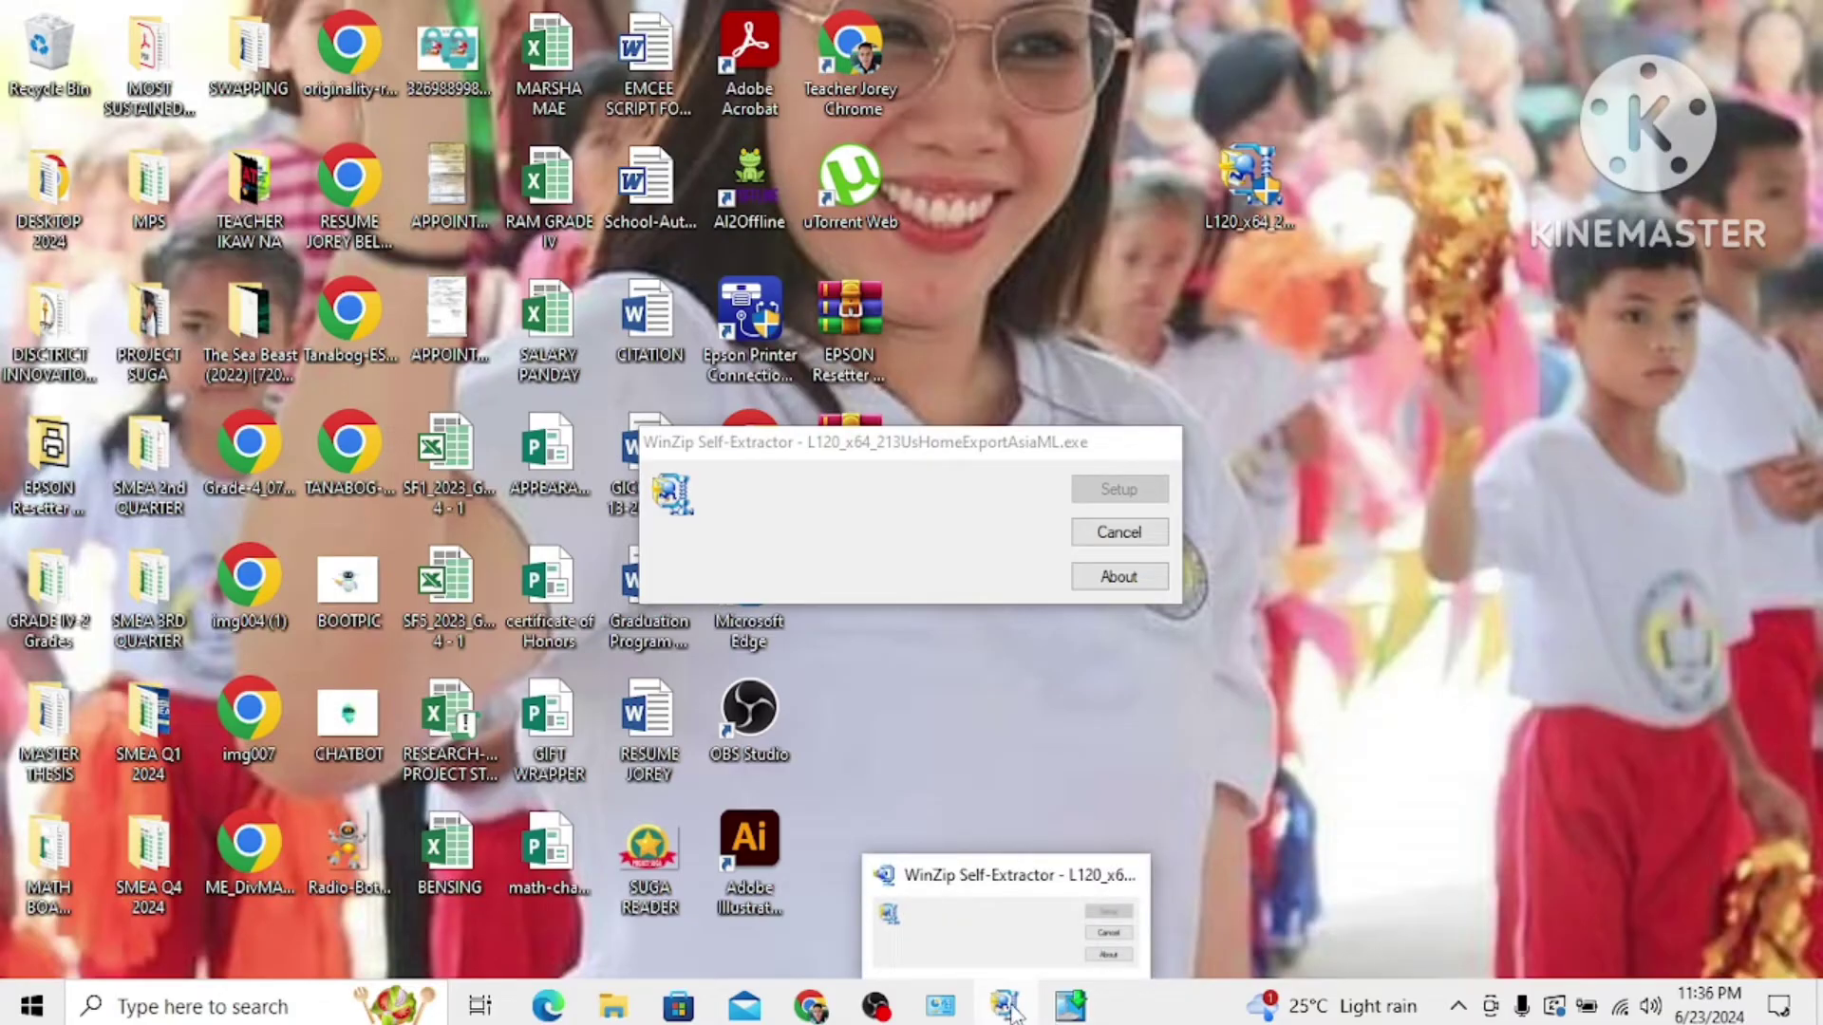
pyautogui.click(1067, 1011)
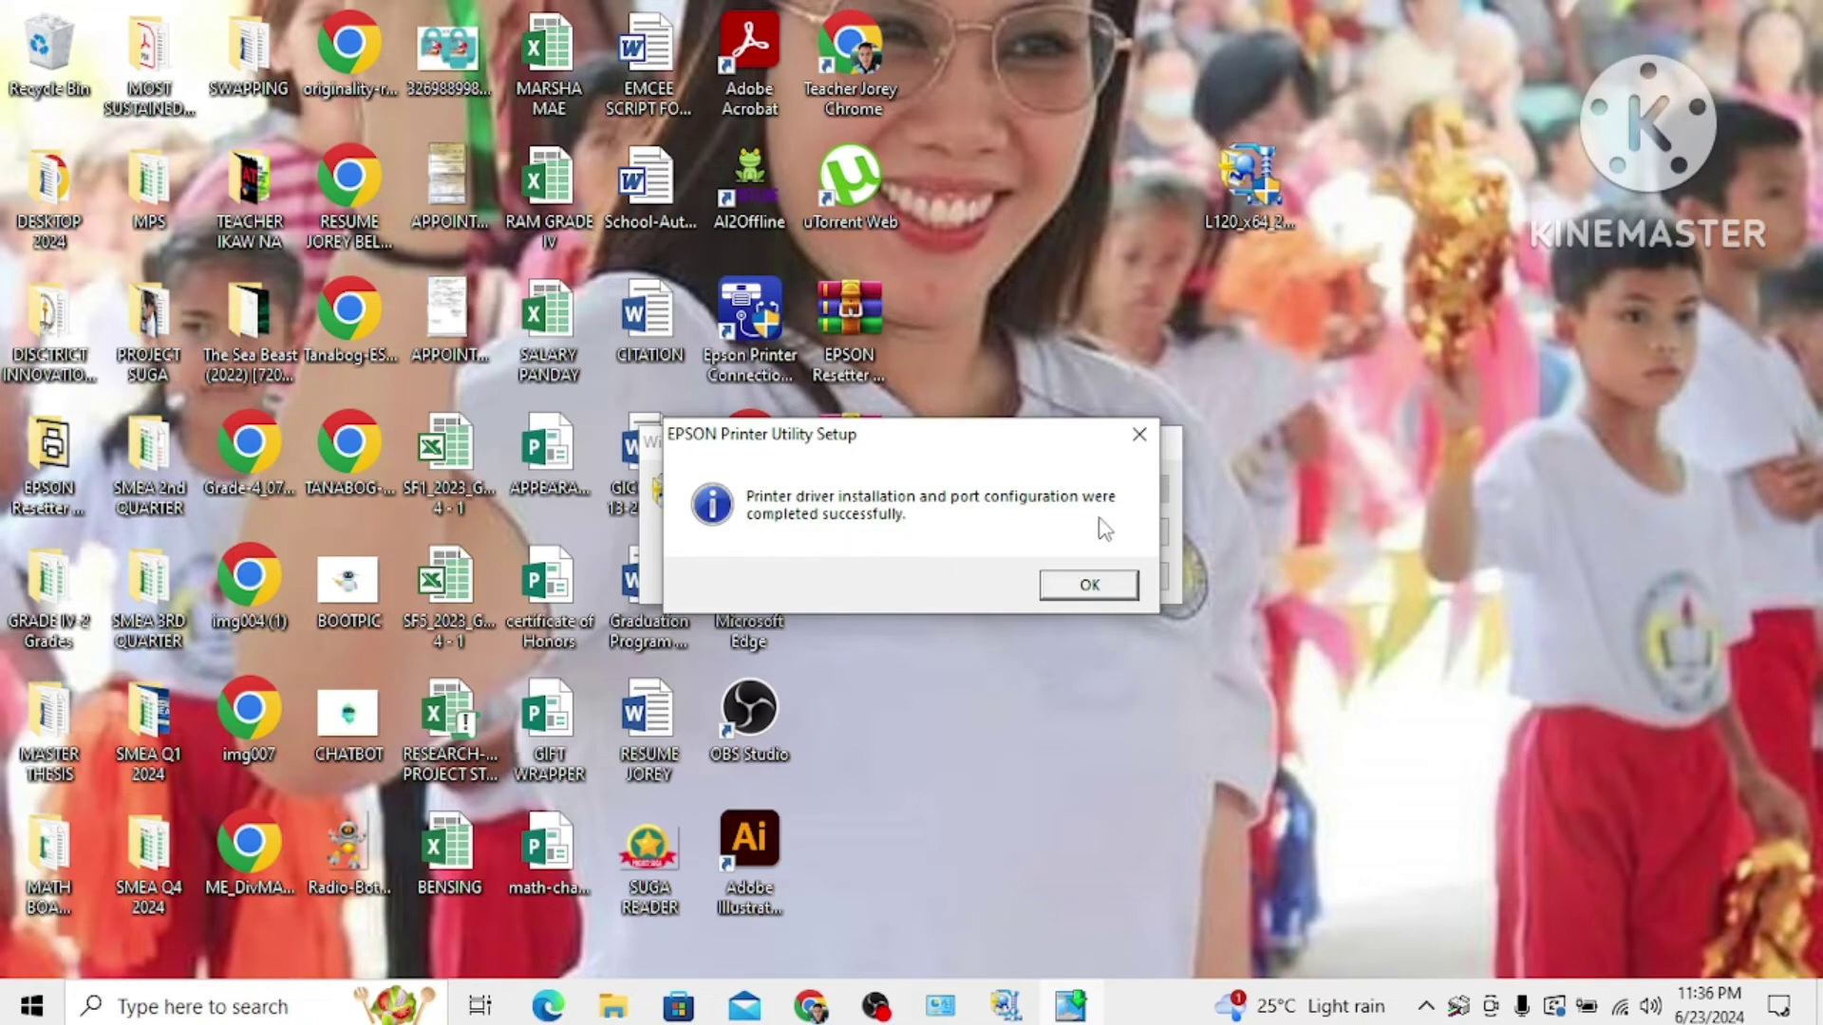
pyautogui.click(1071, 589)
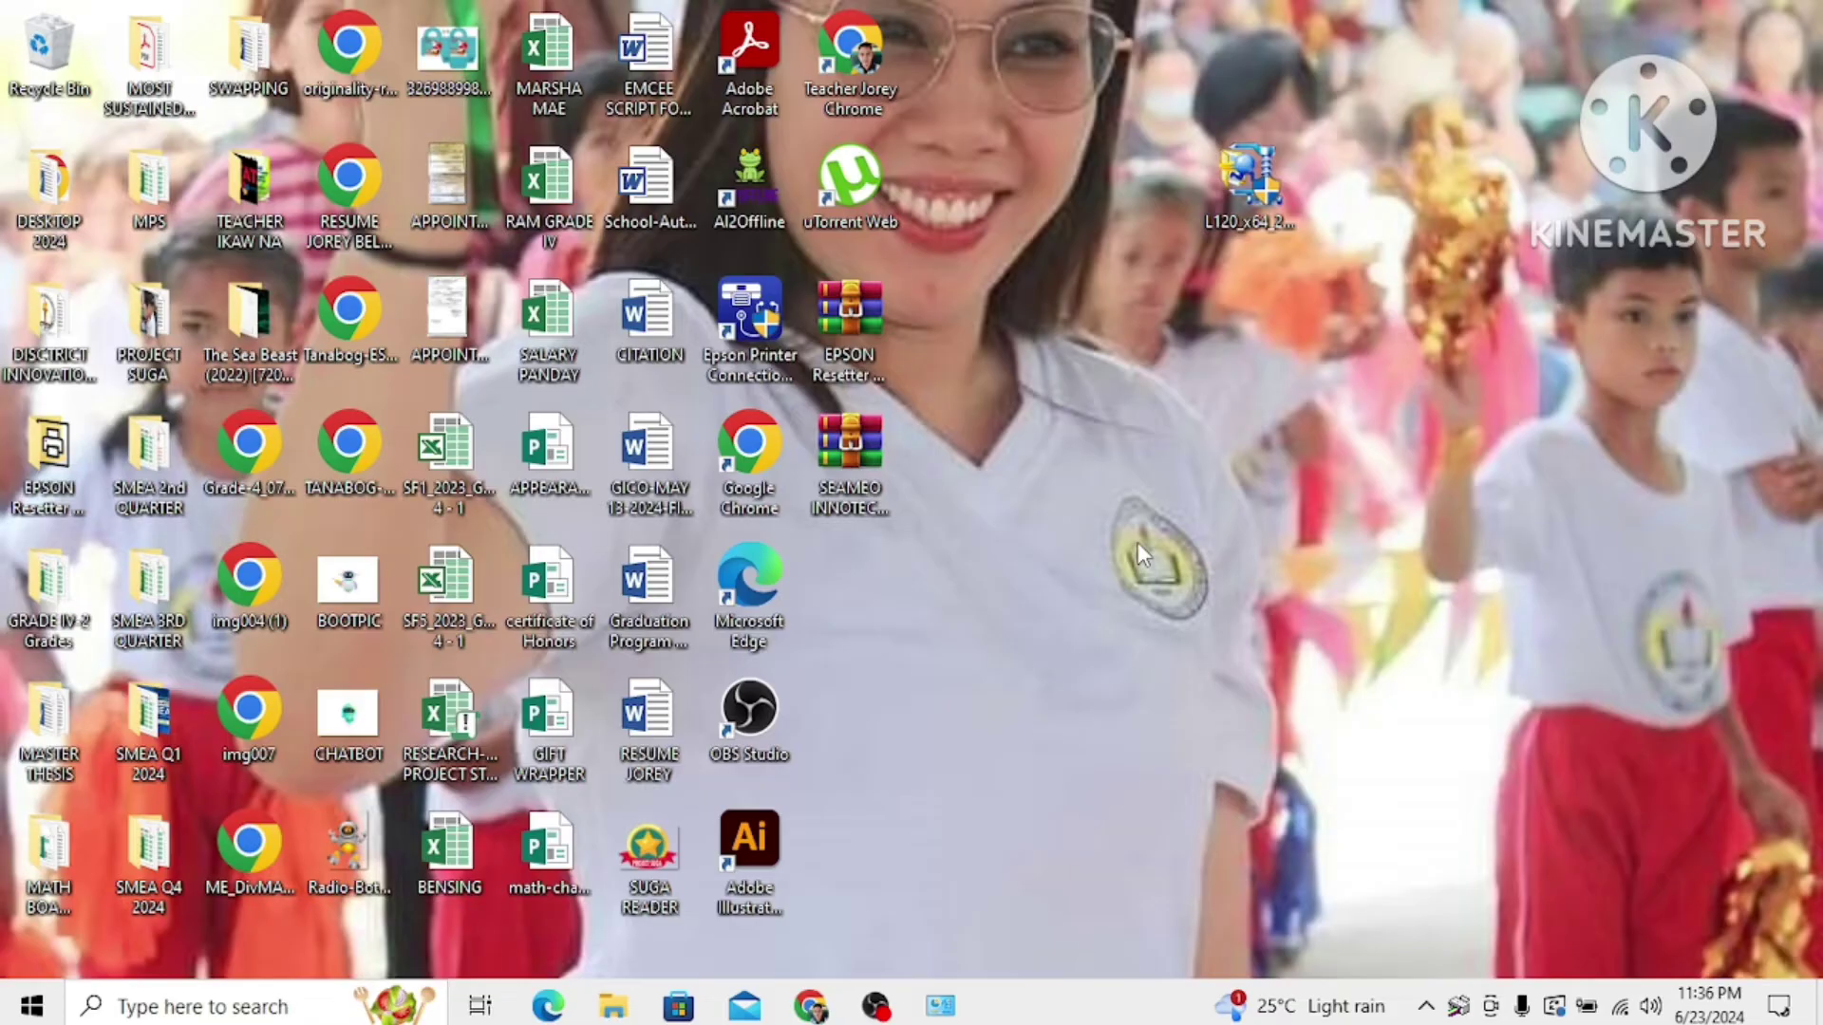
# - Open the GICO-MAY 13-2024 document from the desktop in Word and bring up its print settings, clear of the activation wizard
pyautogui.doubleClick(660, 482)
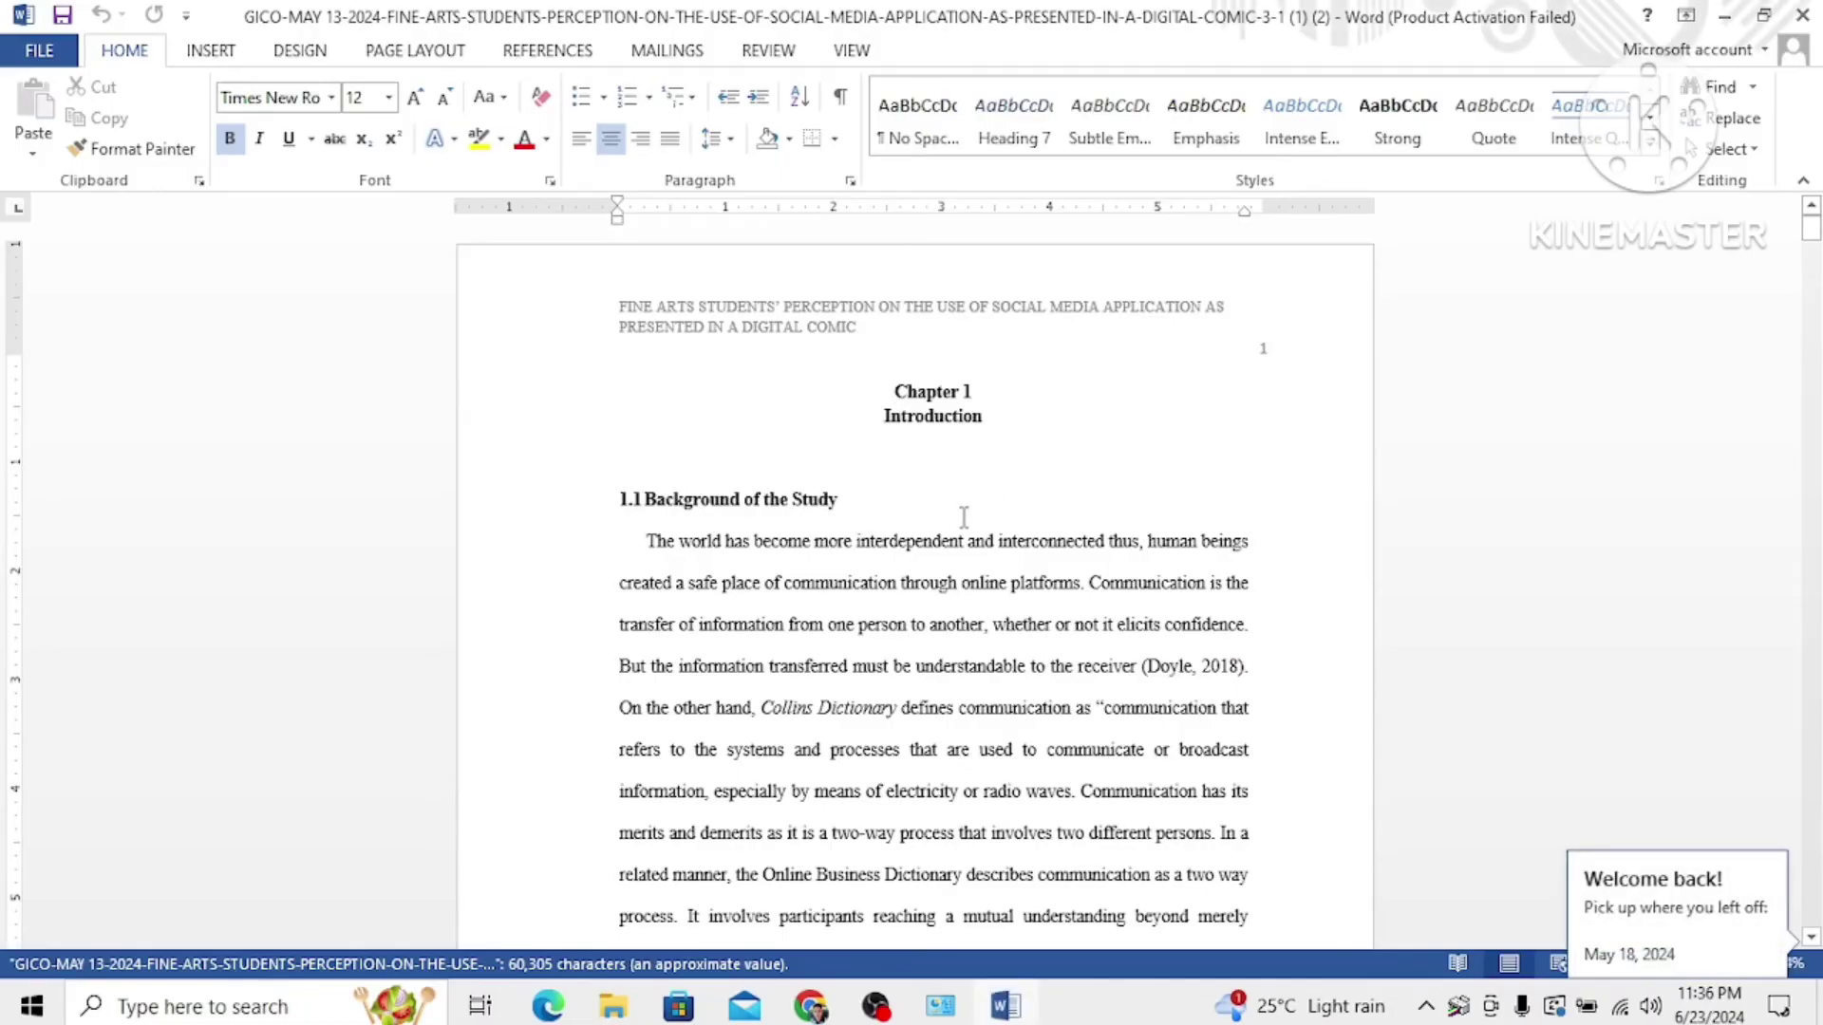
pyautogui.click(961, 517)
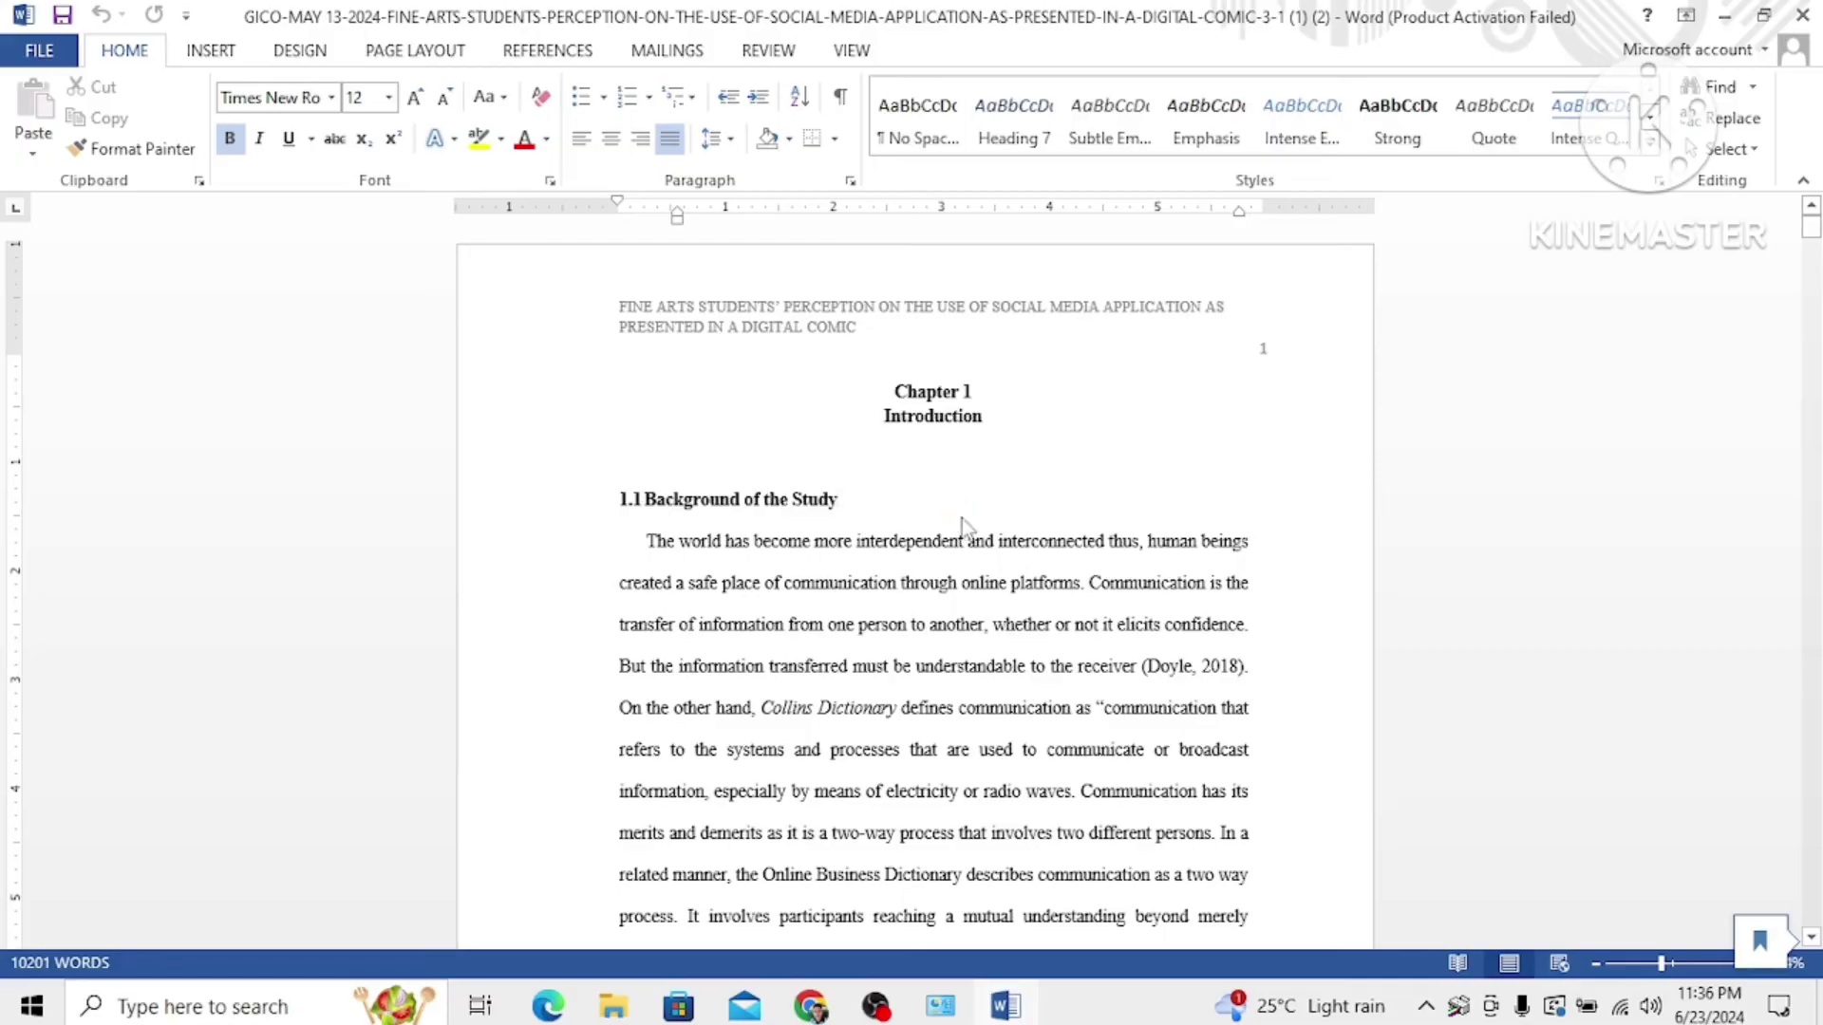
pyautogui.hotkey('ctrl', 'p')
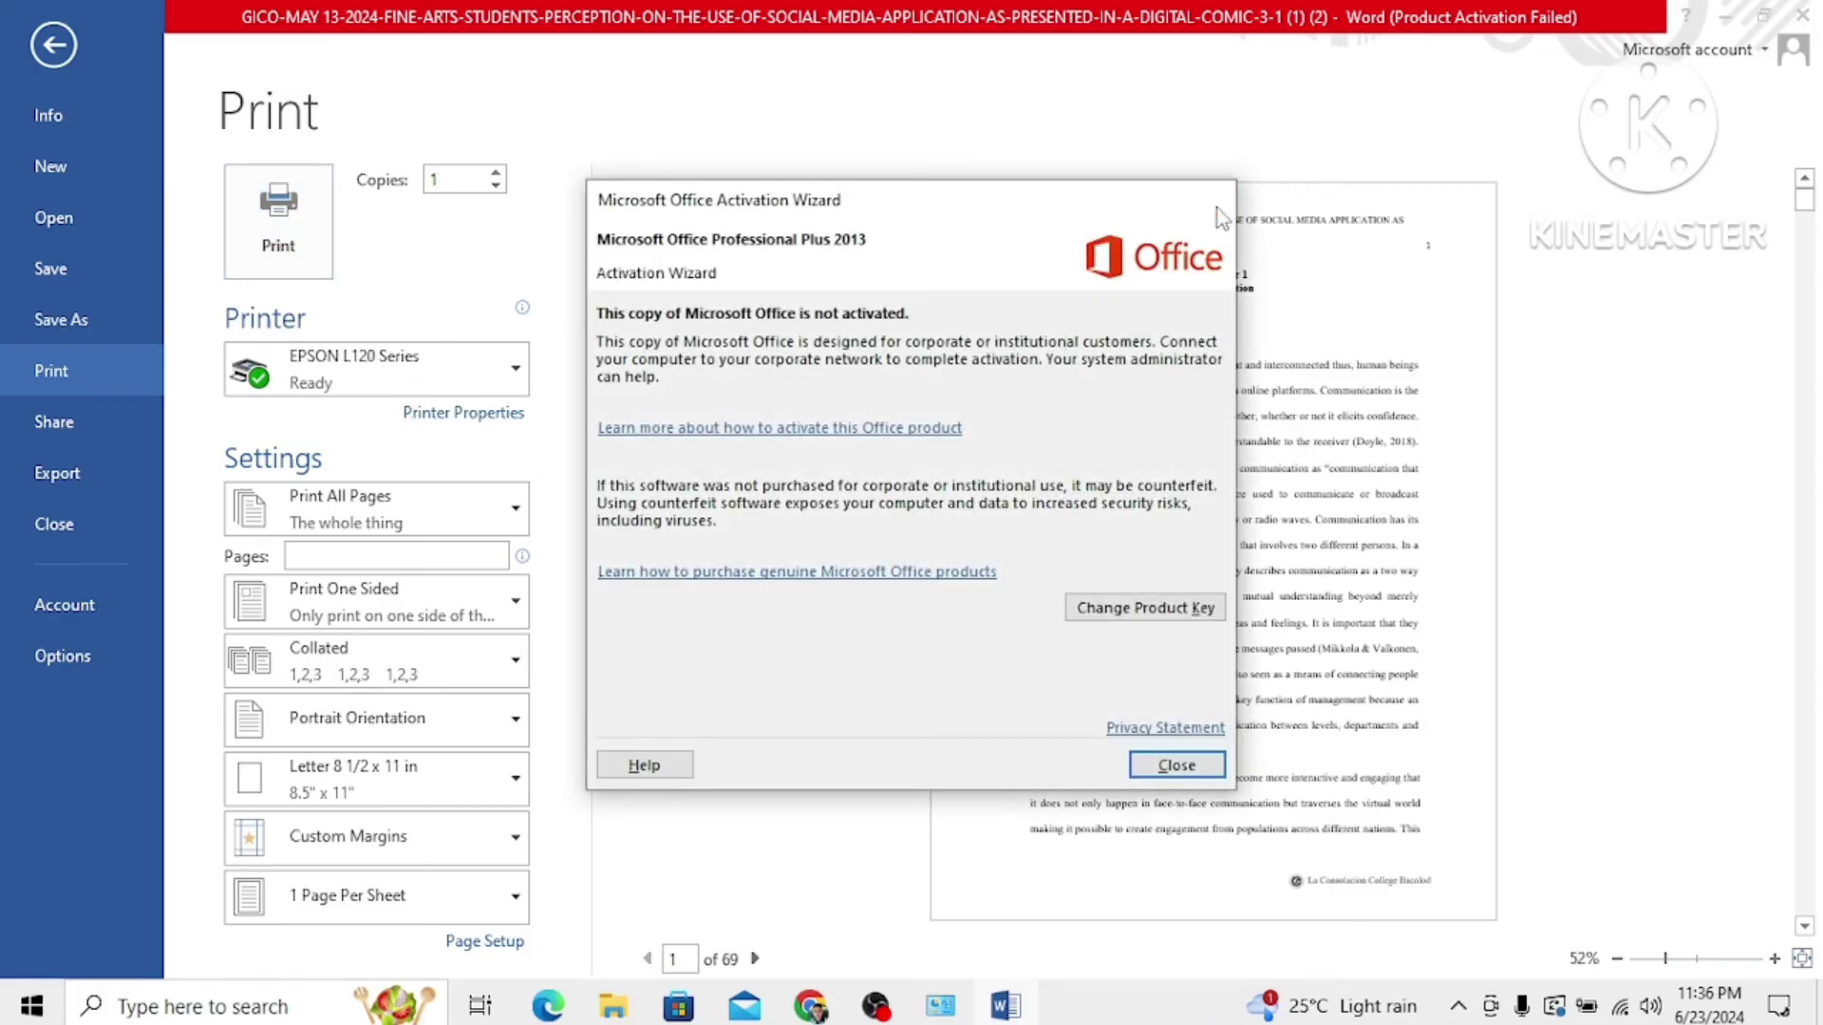
pyautogui.click(1215, 201)
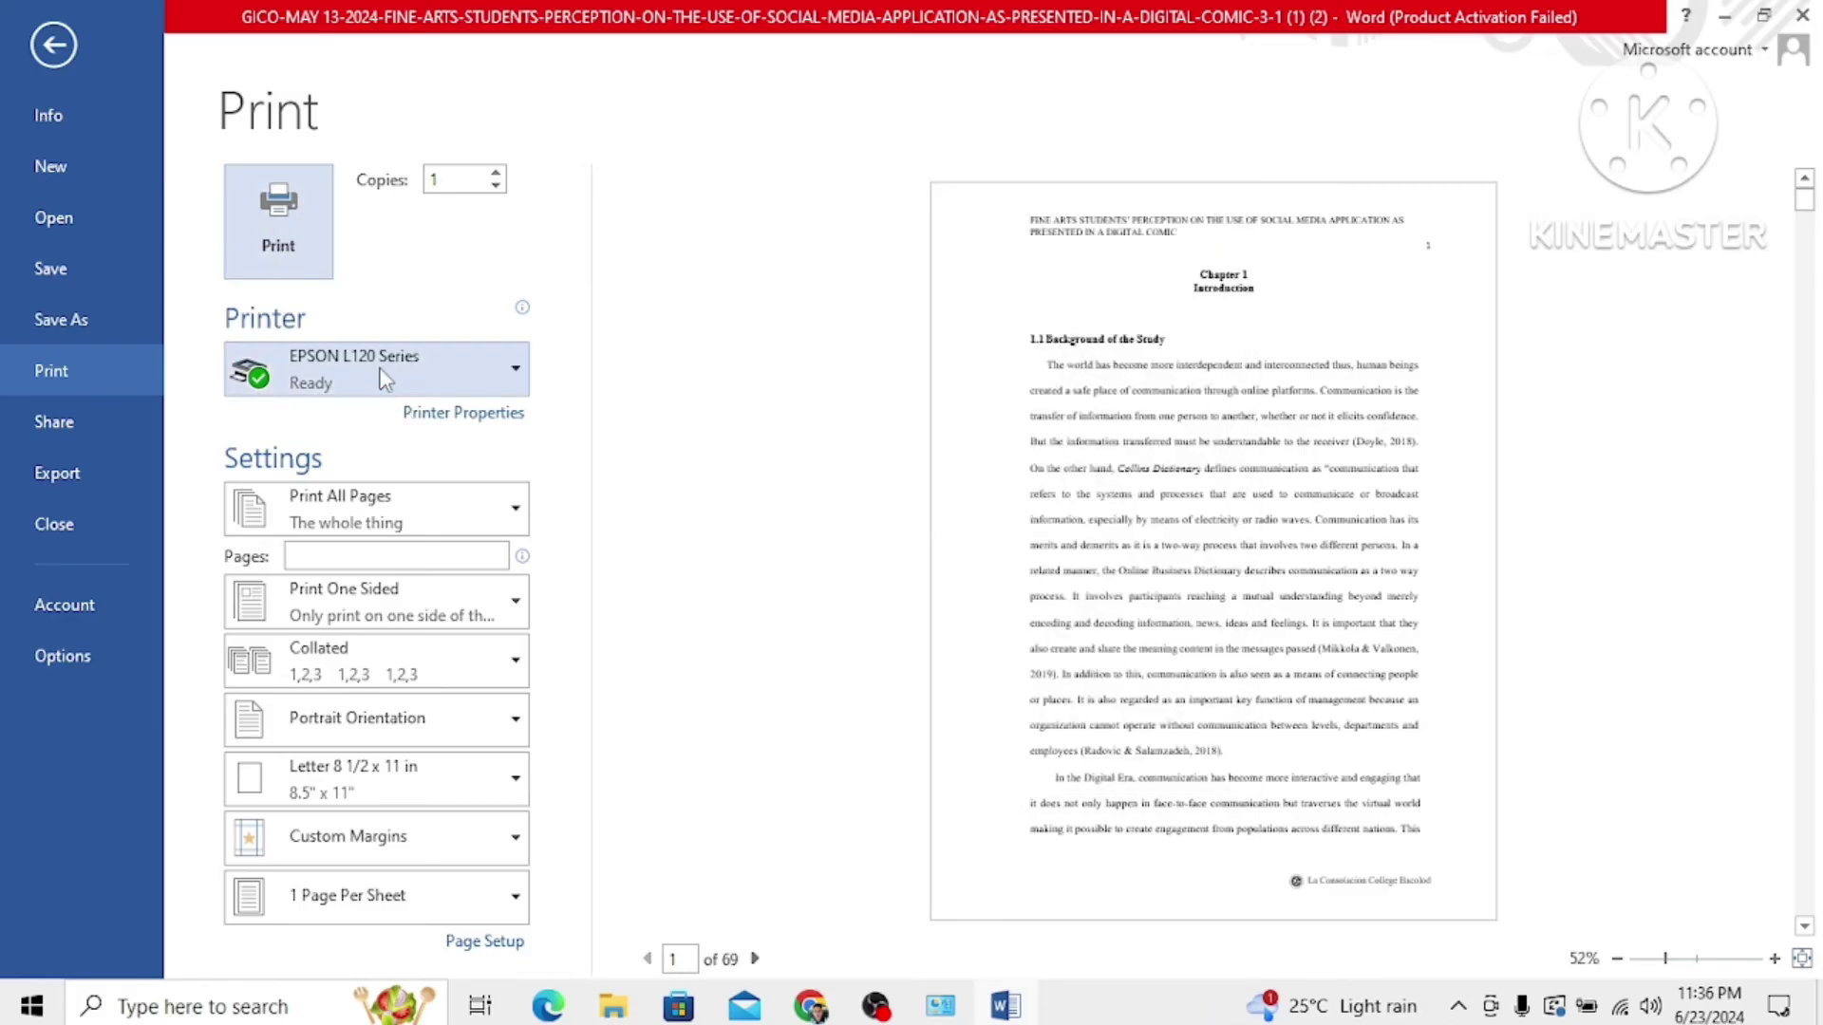
# - Check the printer status and the list of installed printers, and choose EPSON L120 Series for printing the document
pyautogui.moveTo(346, 382)
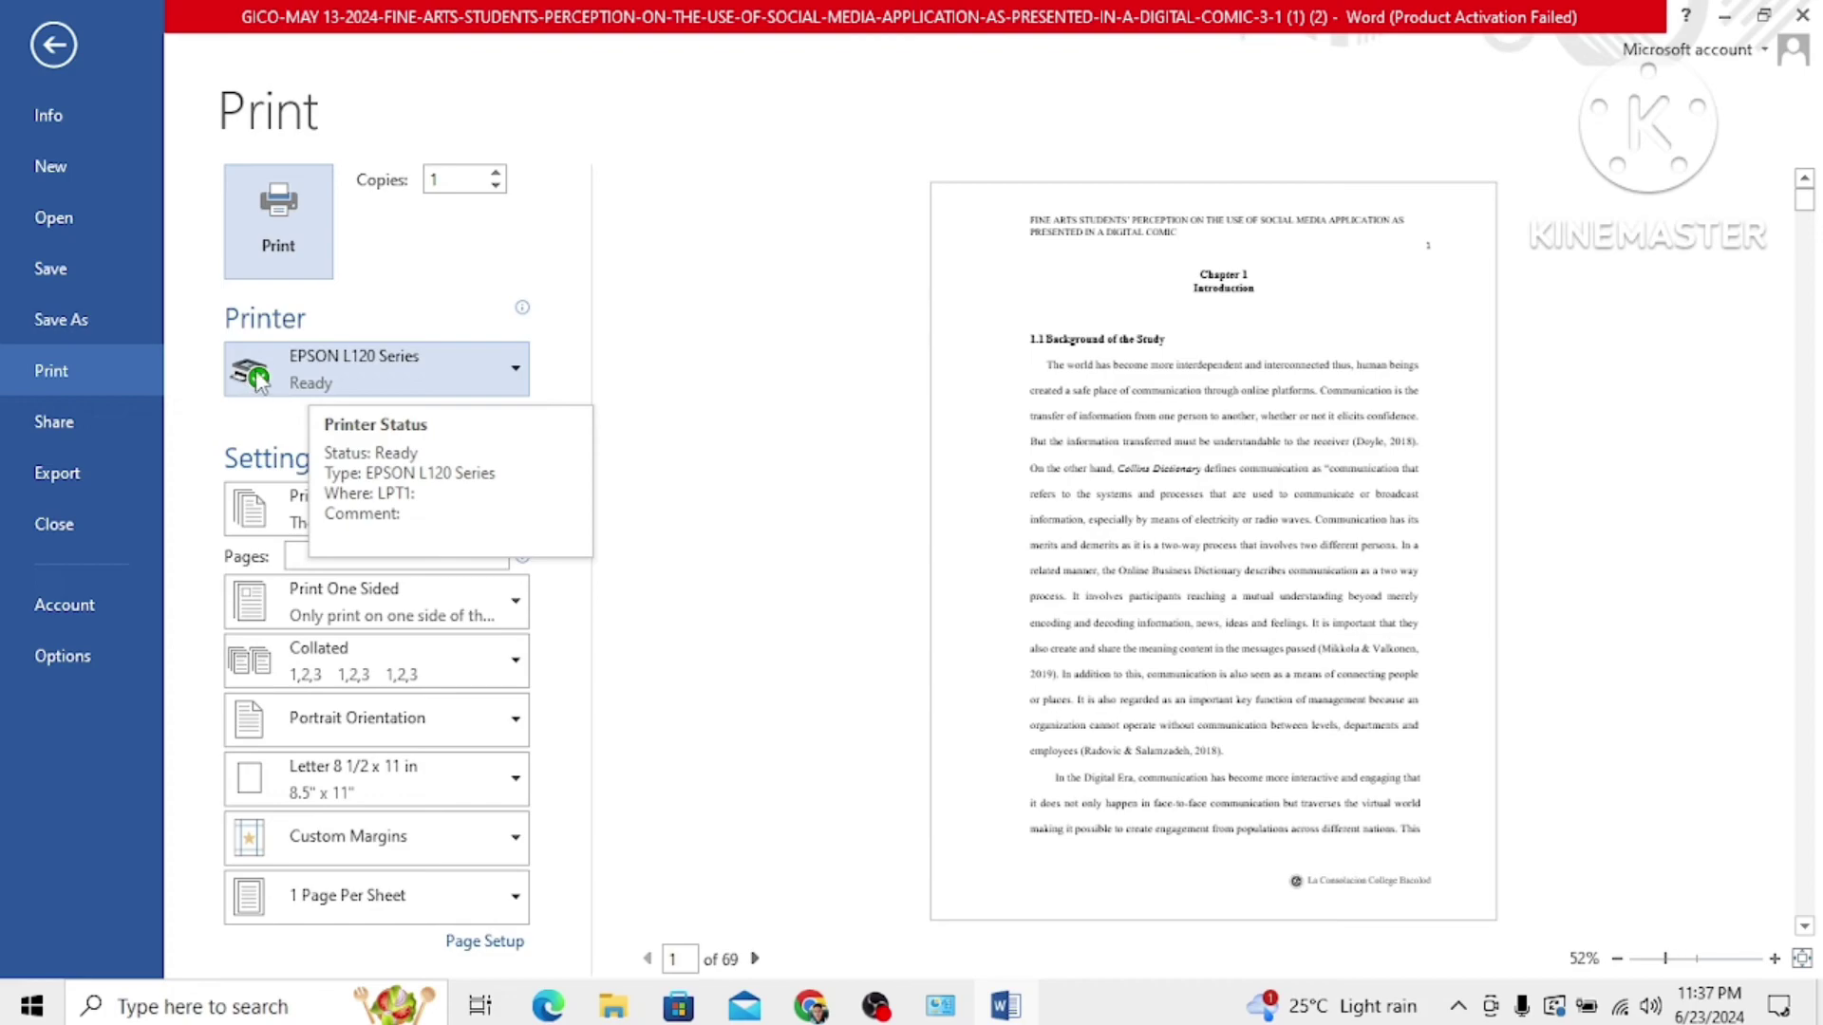
pyautogui.click(351, 360)
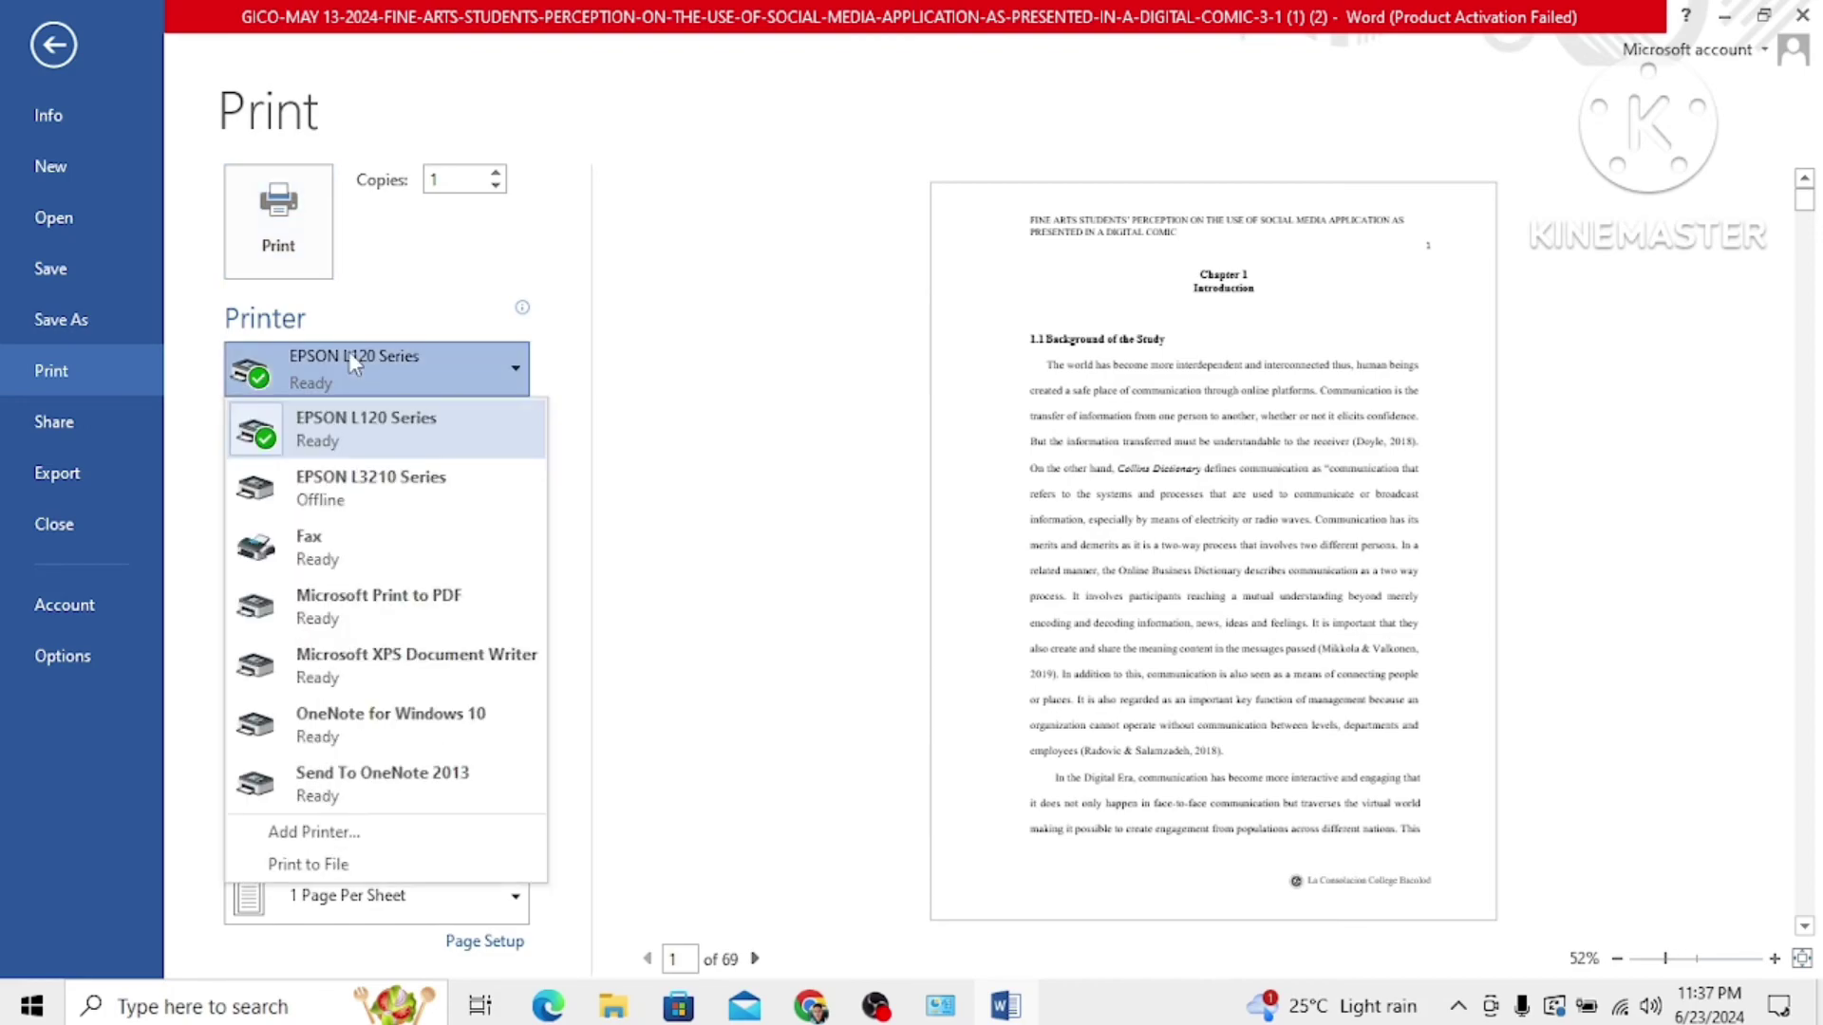
pyautogui.click(385, 437)
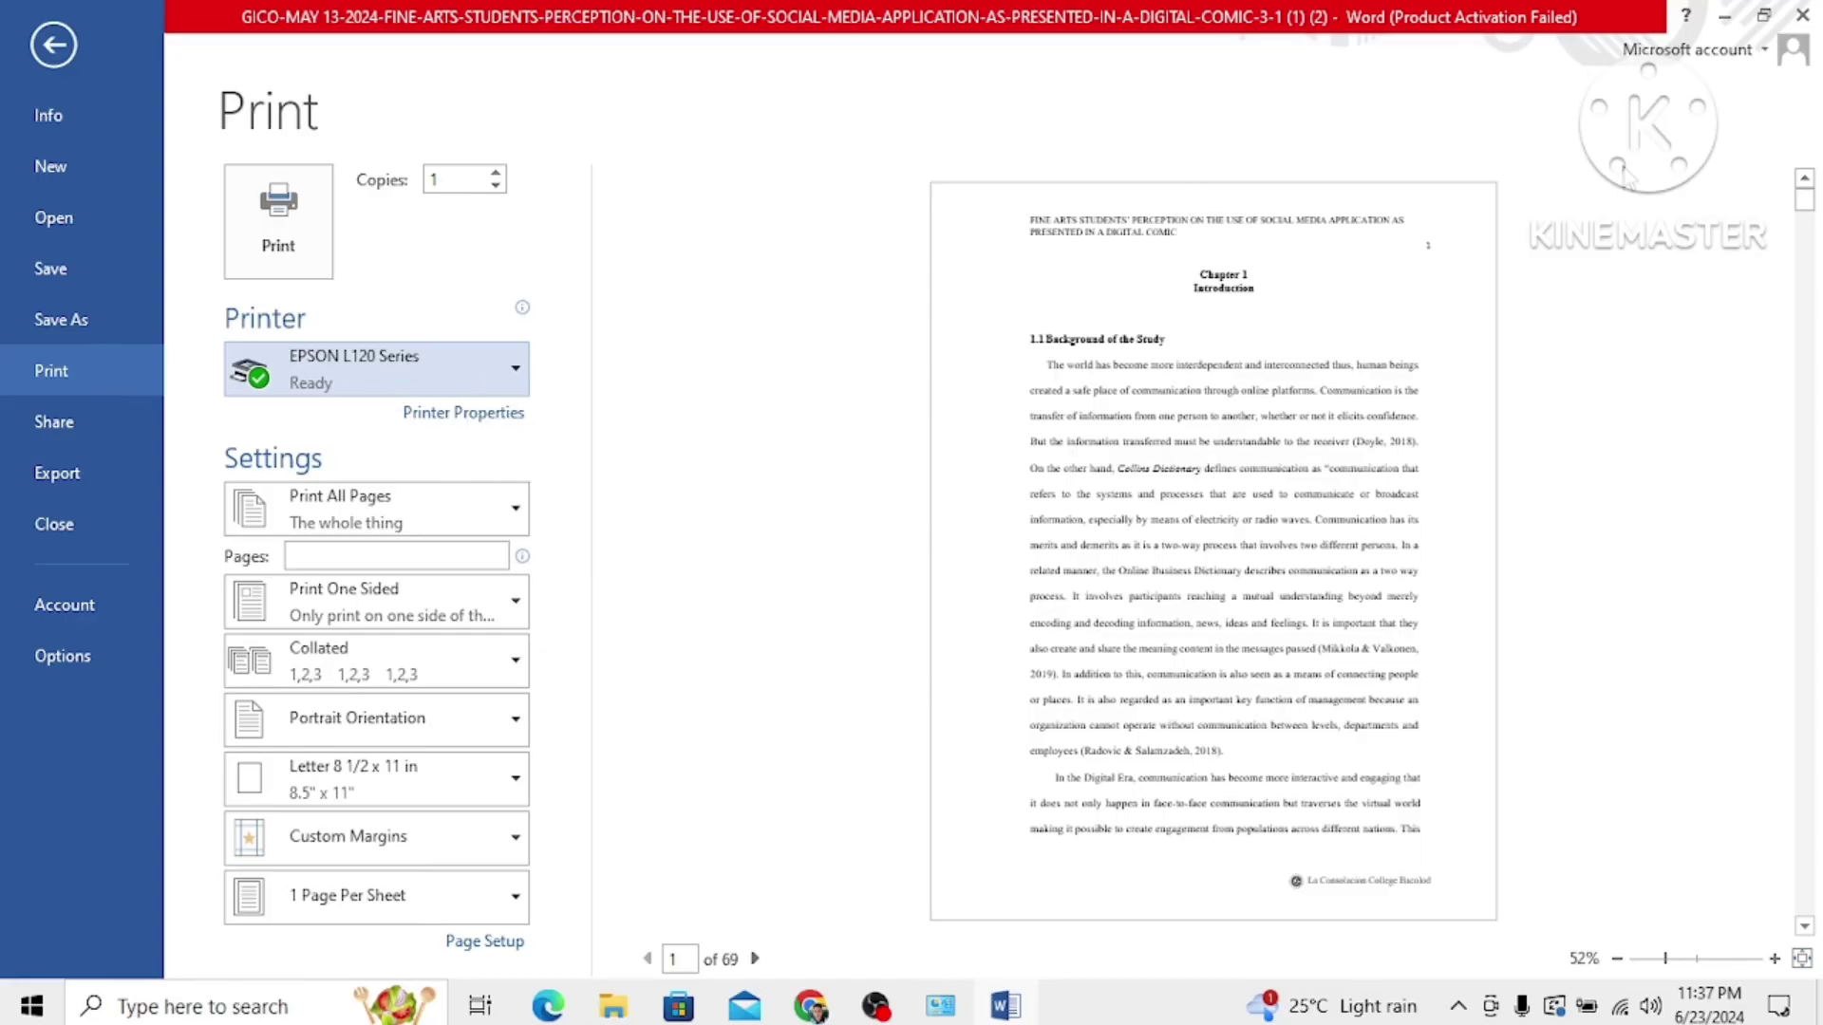
pyautogui.click(1725, 17)
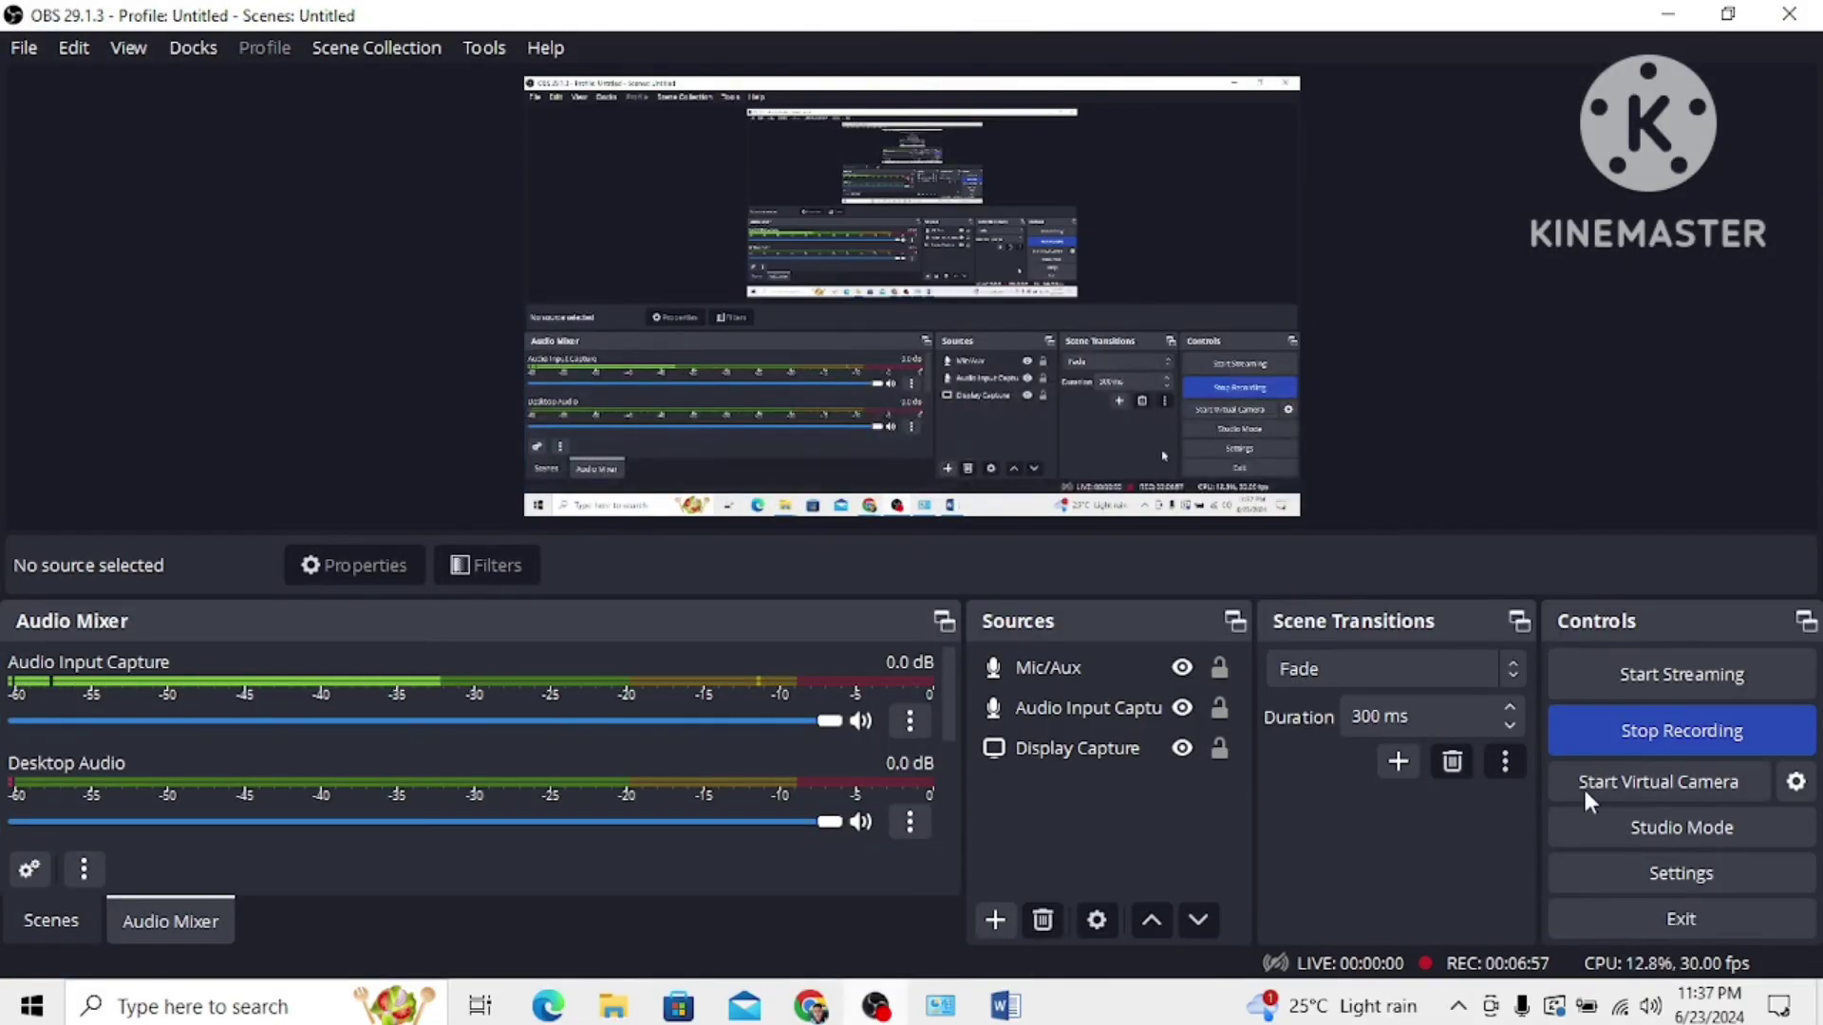
pyautogui.click(1627, 727)
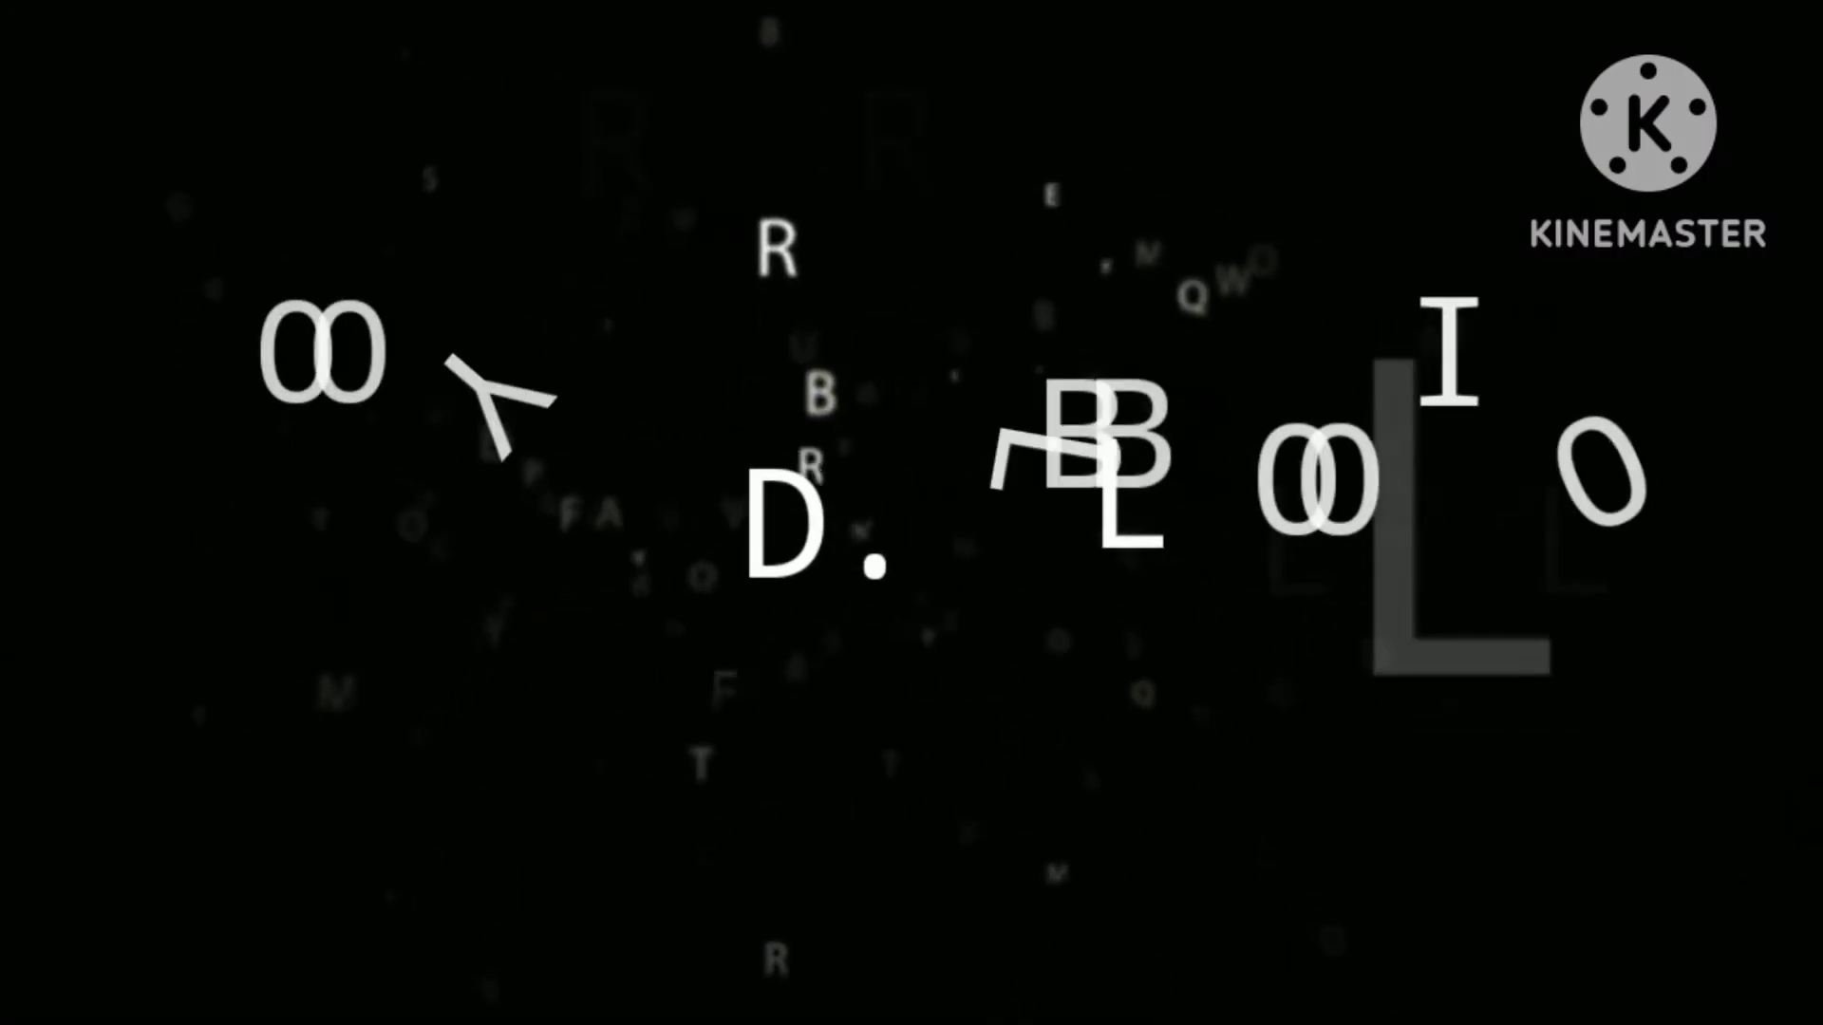